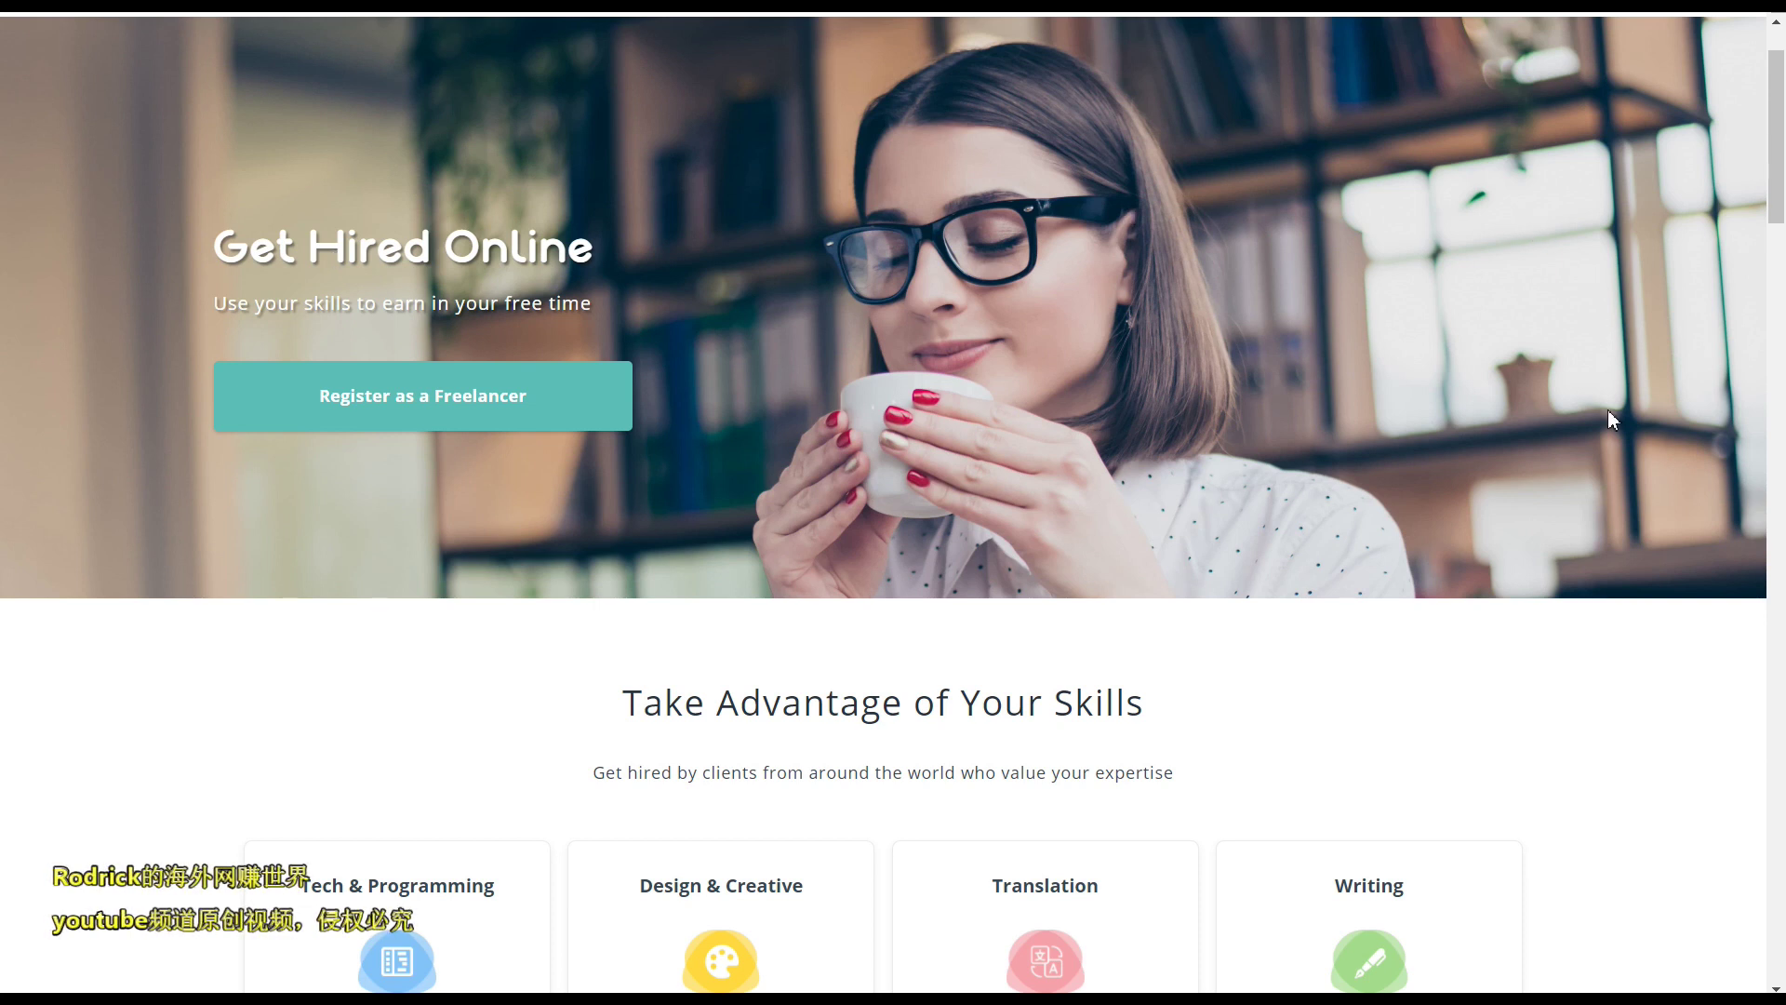
Step: Open the freelancer registration form and look over the sign-up fields and social account options
scroll(1623, 419, down, 5)
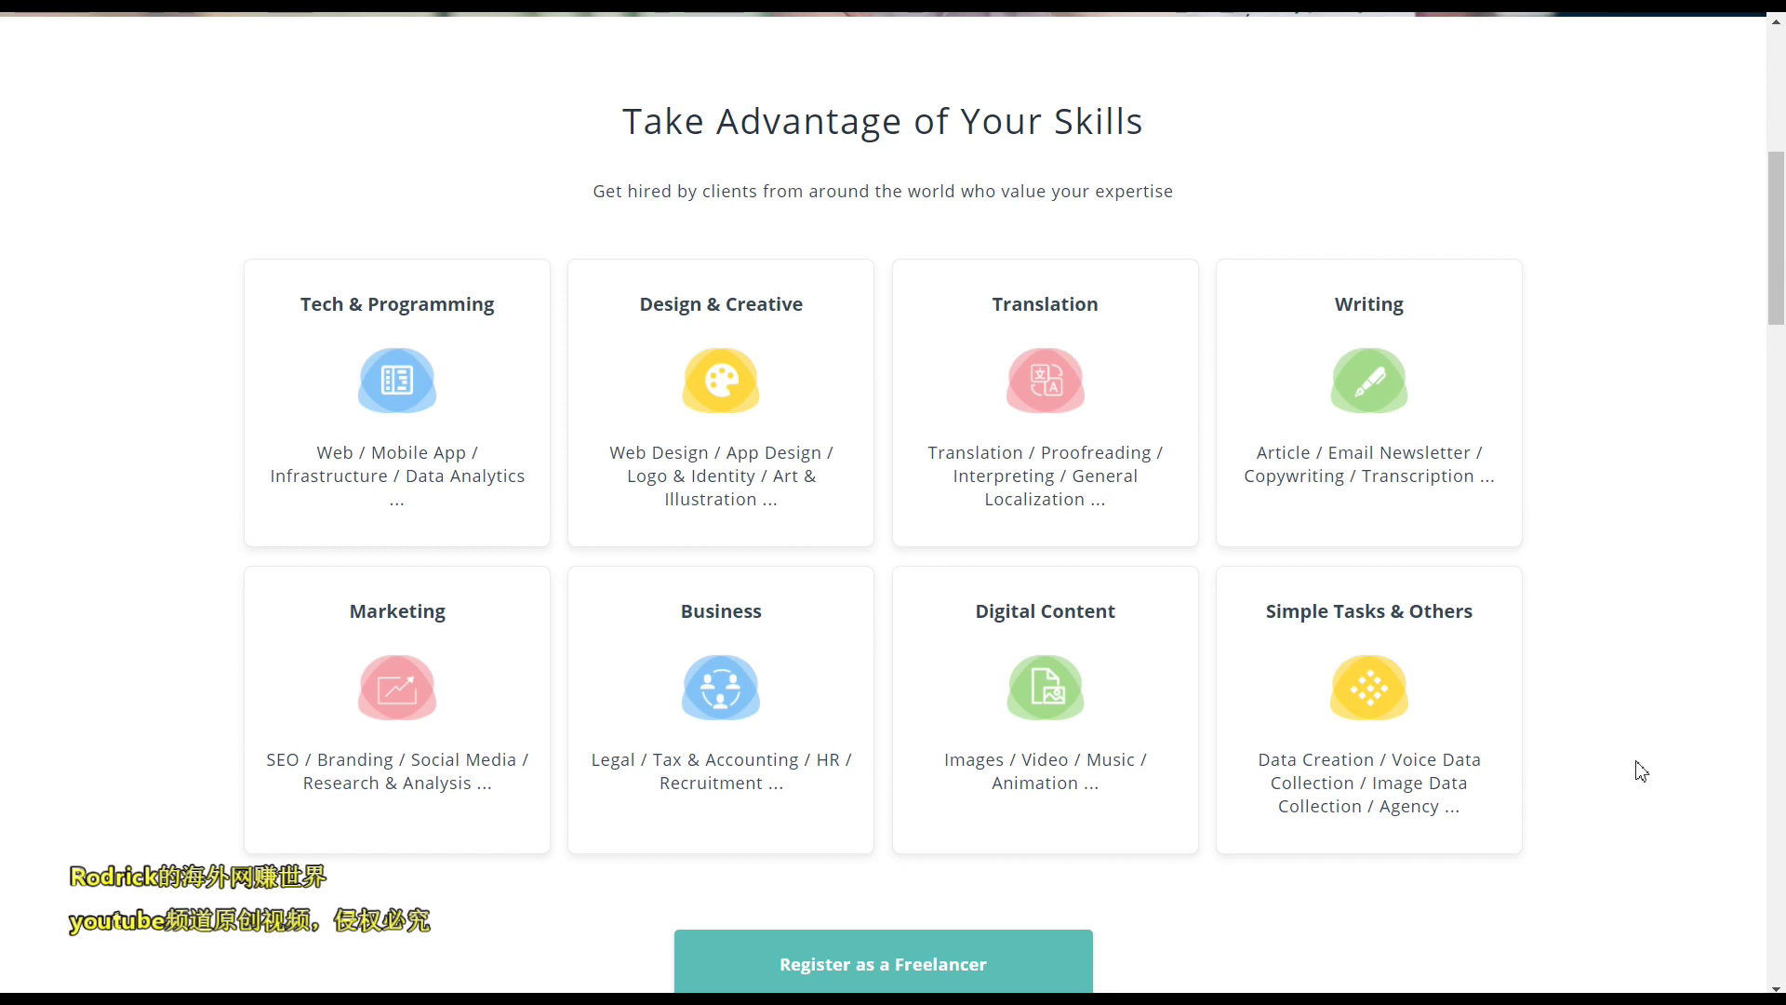
click(1031, 970)
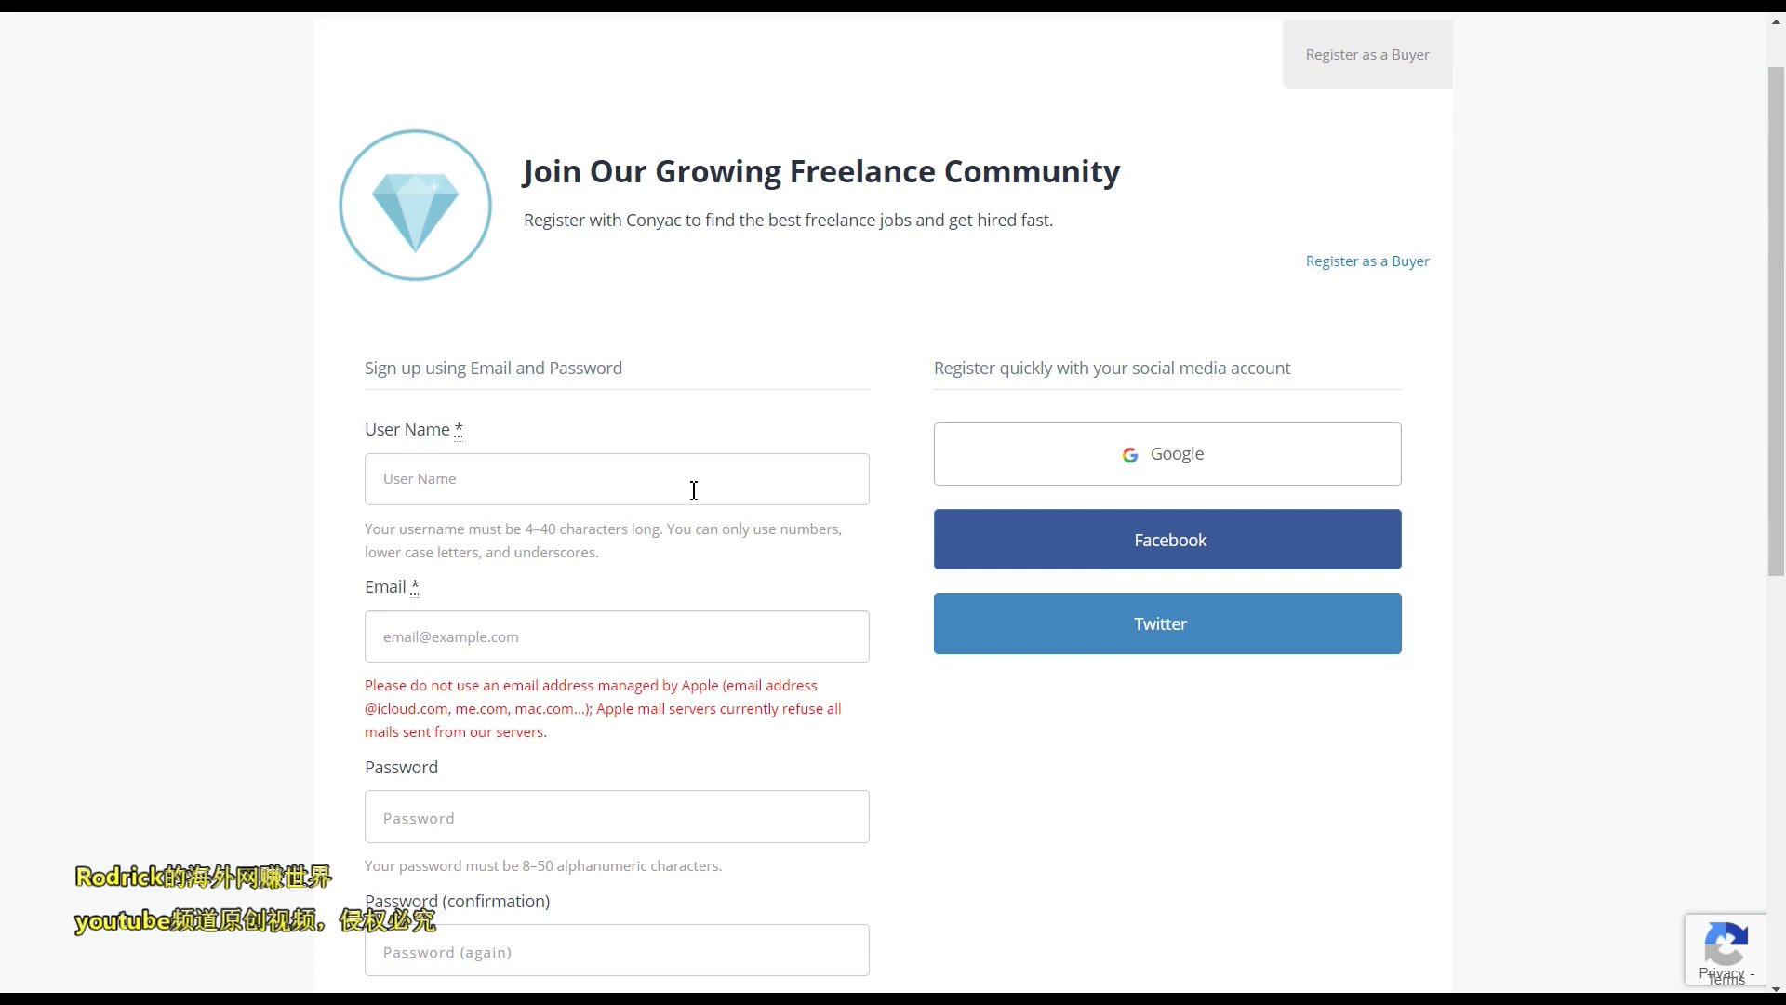
scroll(694, 490, down, 3)
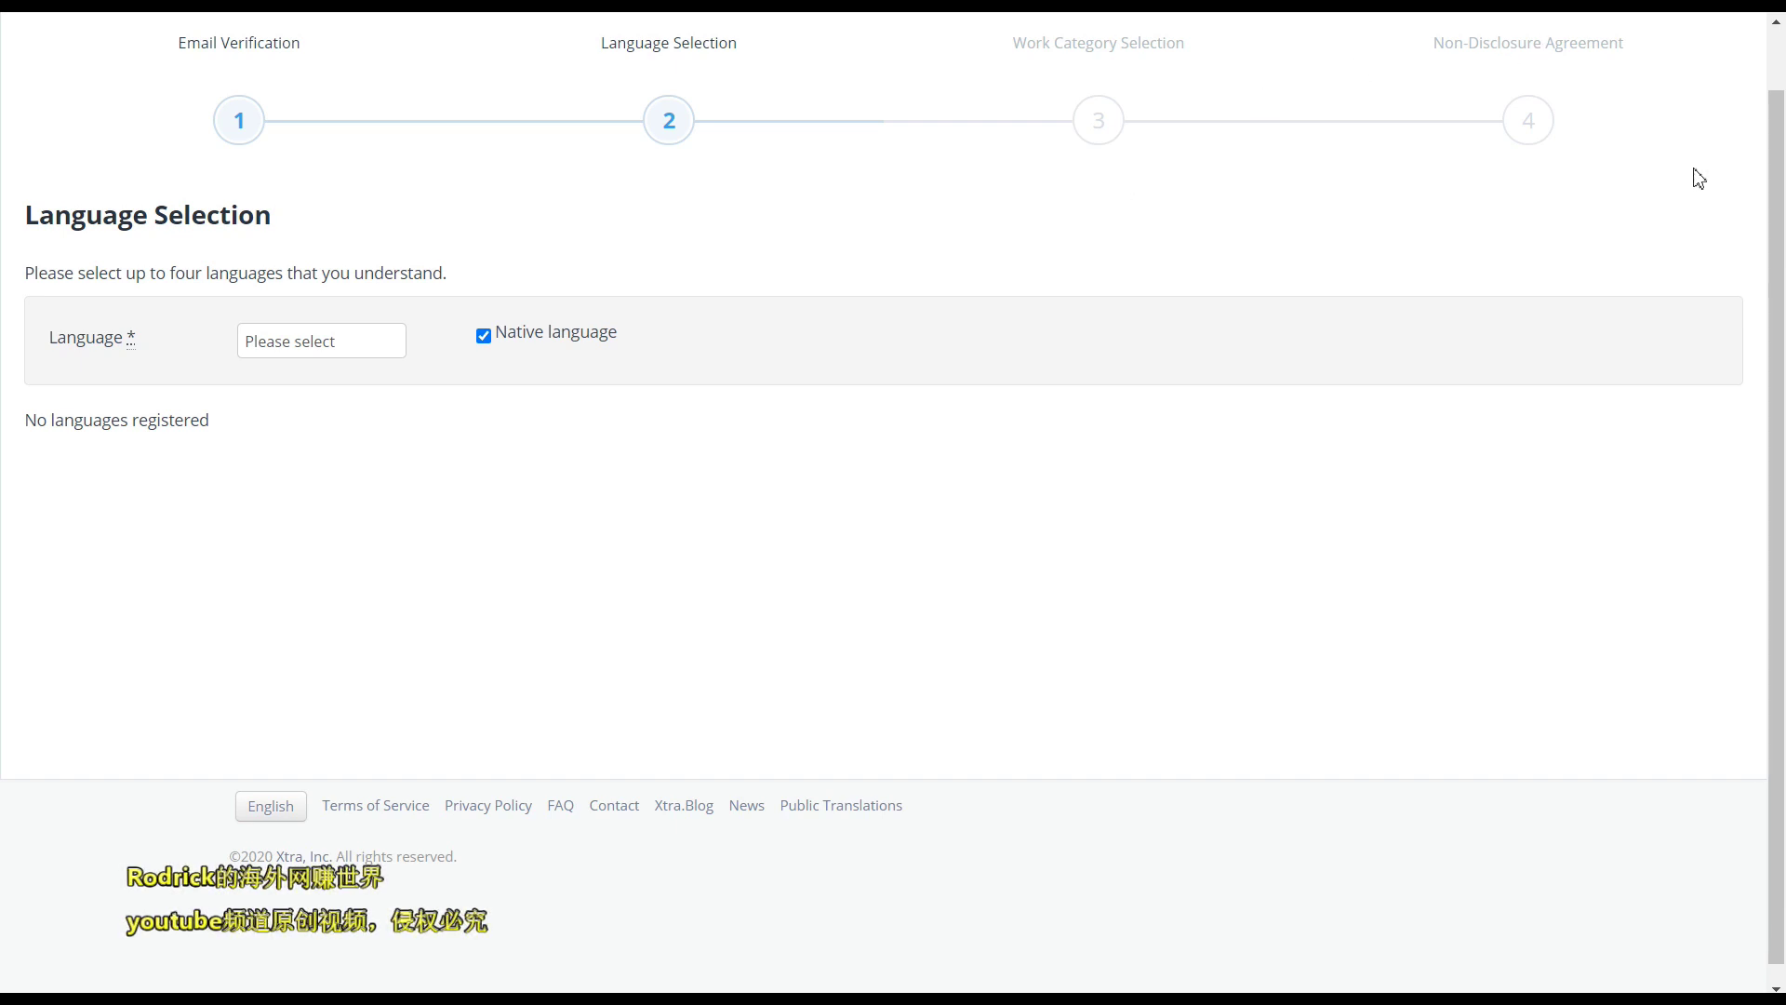
Step: Add Chinese (Simplified) as the native language, entering the displayed word 云 as the check
click(336, 348)
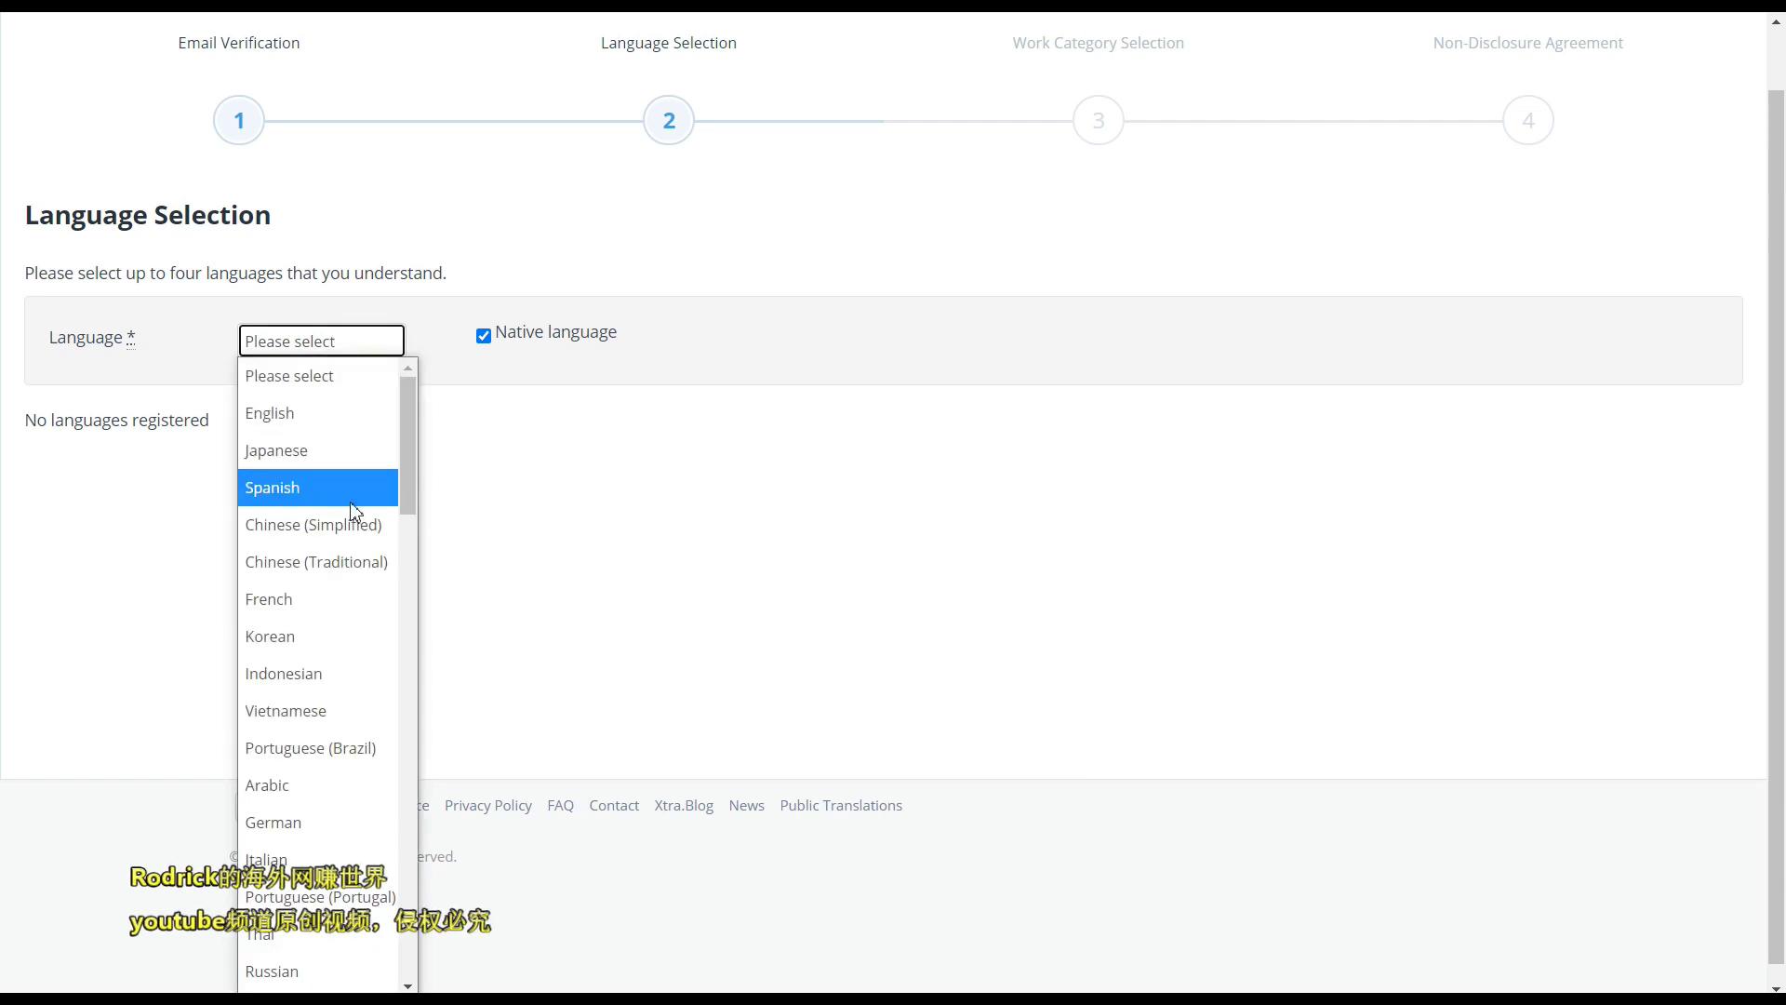
click(294, 527)
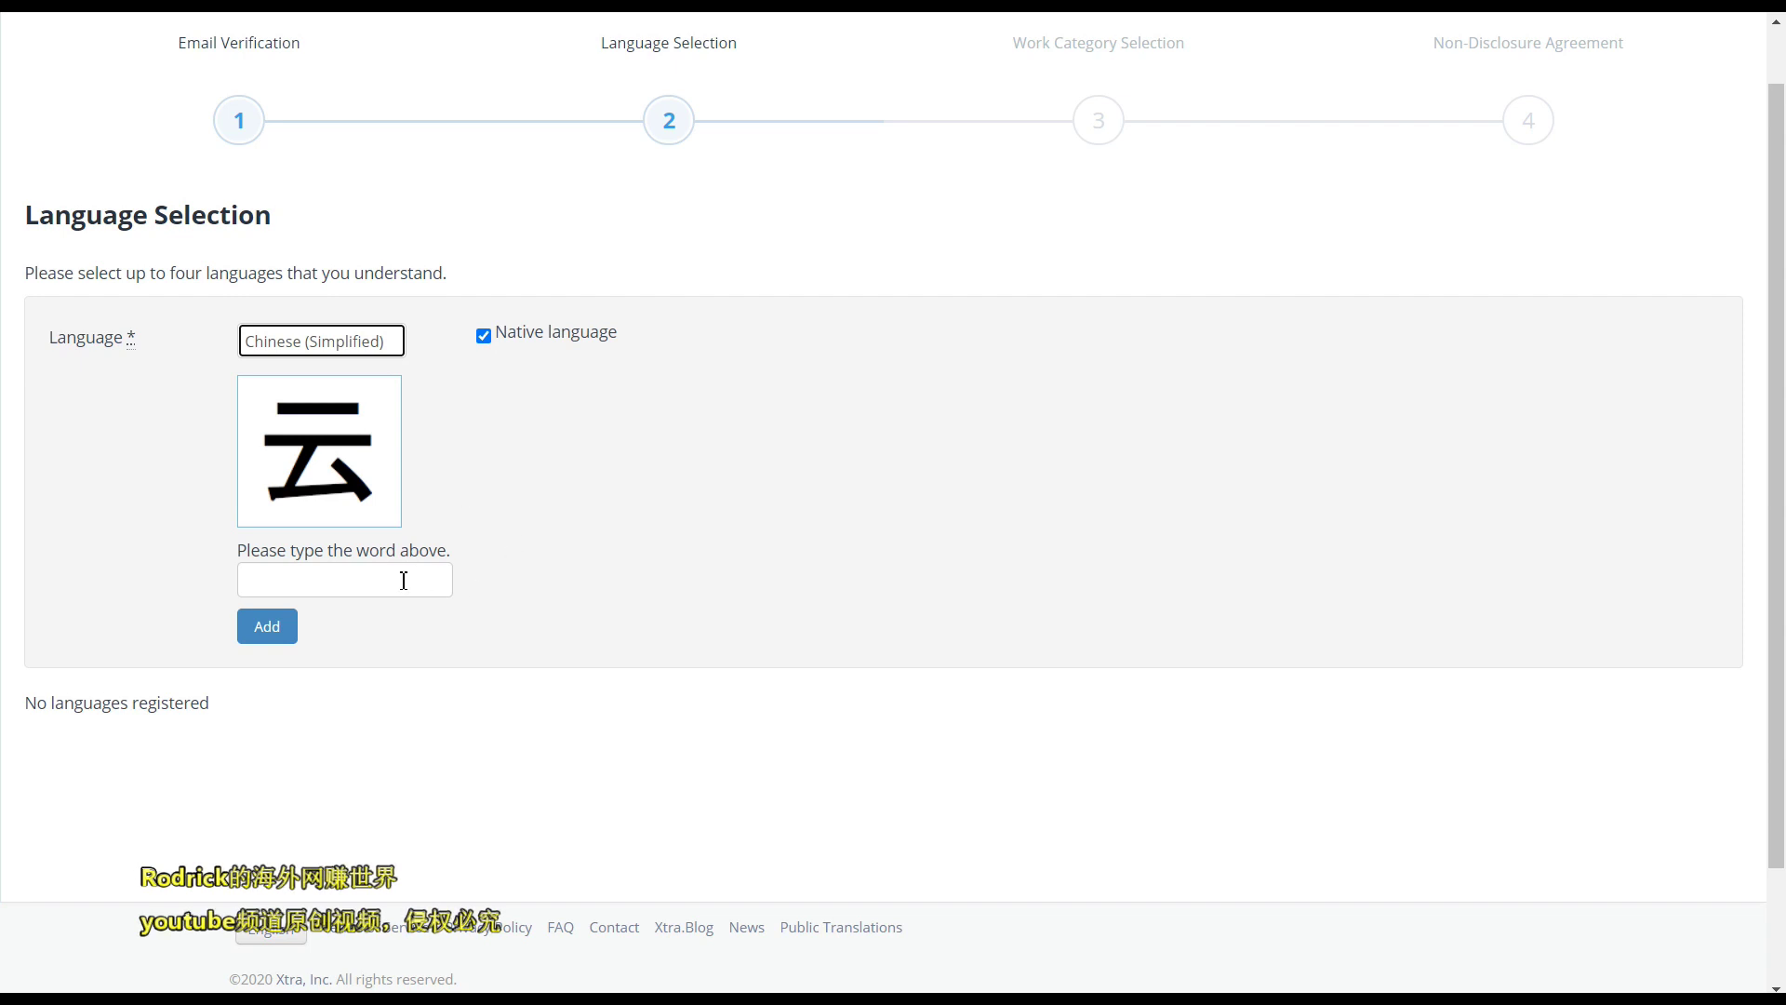
click(362, 581)
text(云)
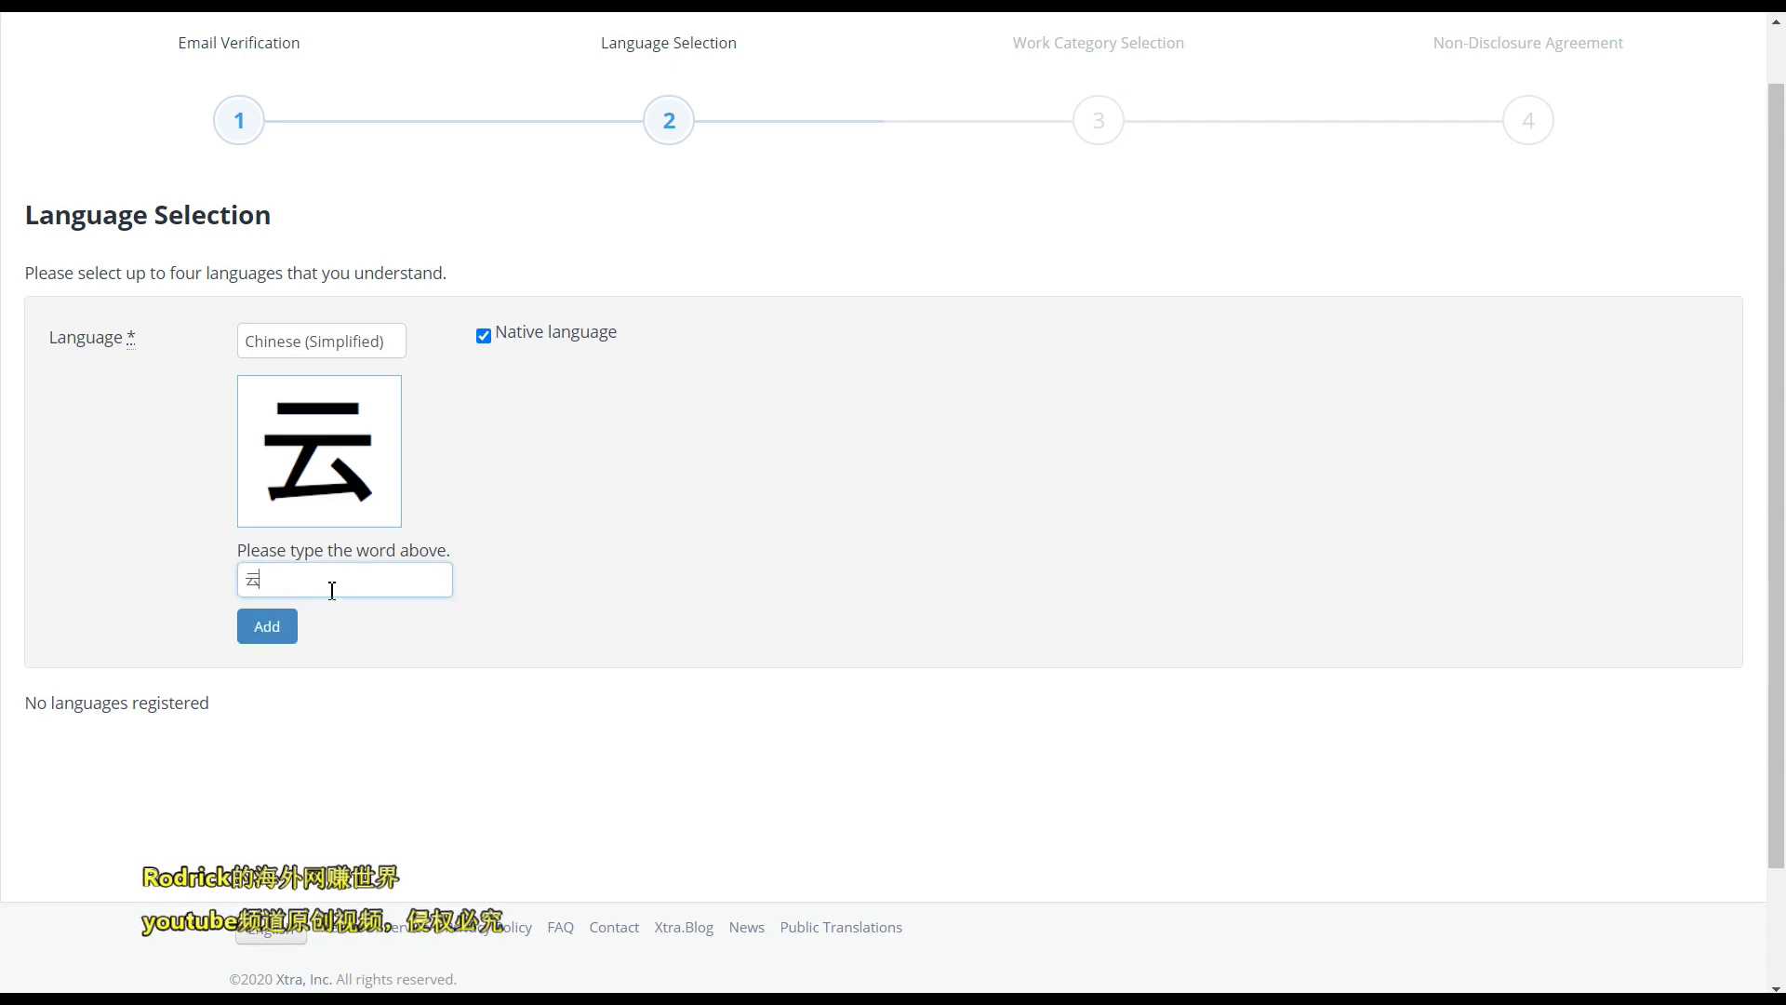
click(267, 628)
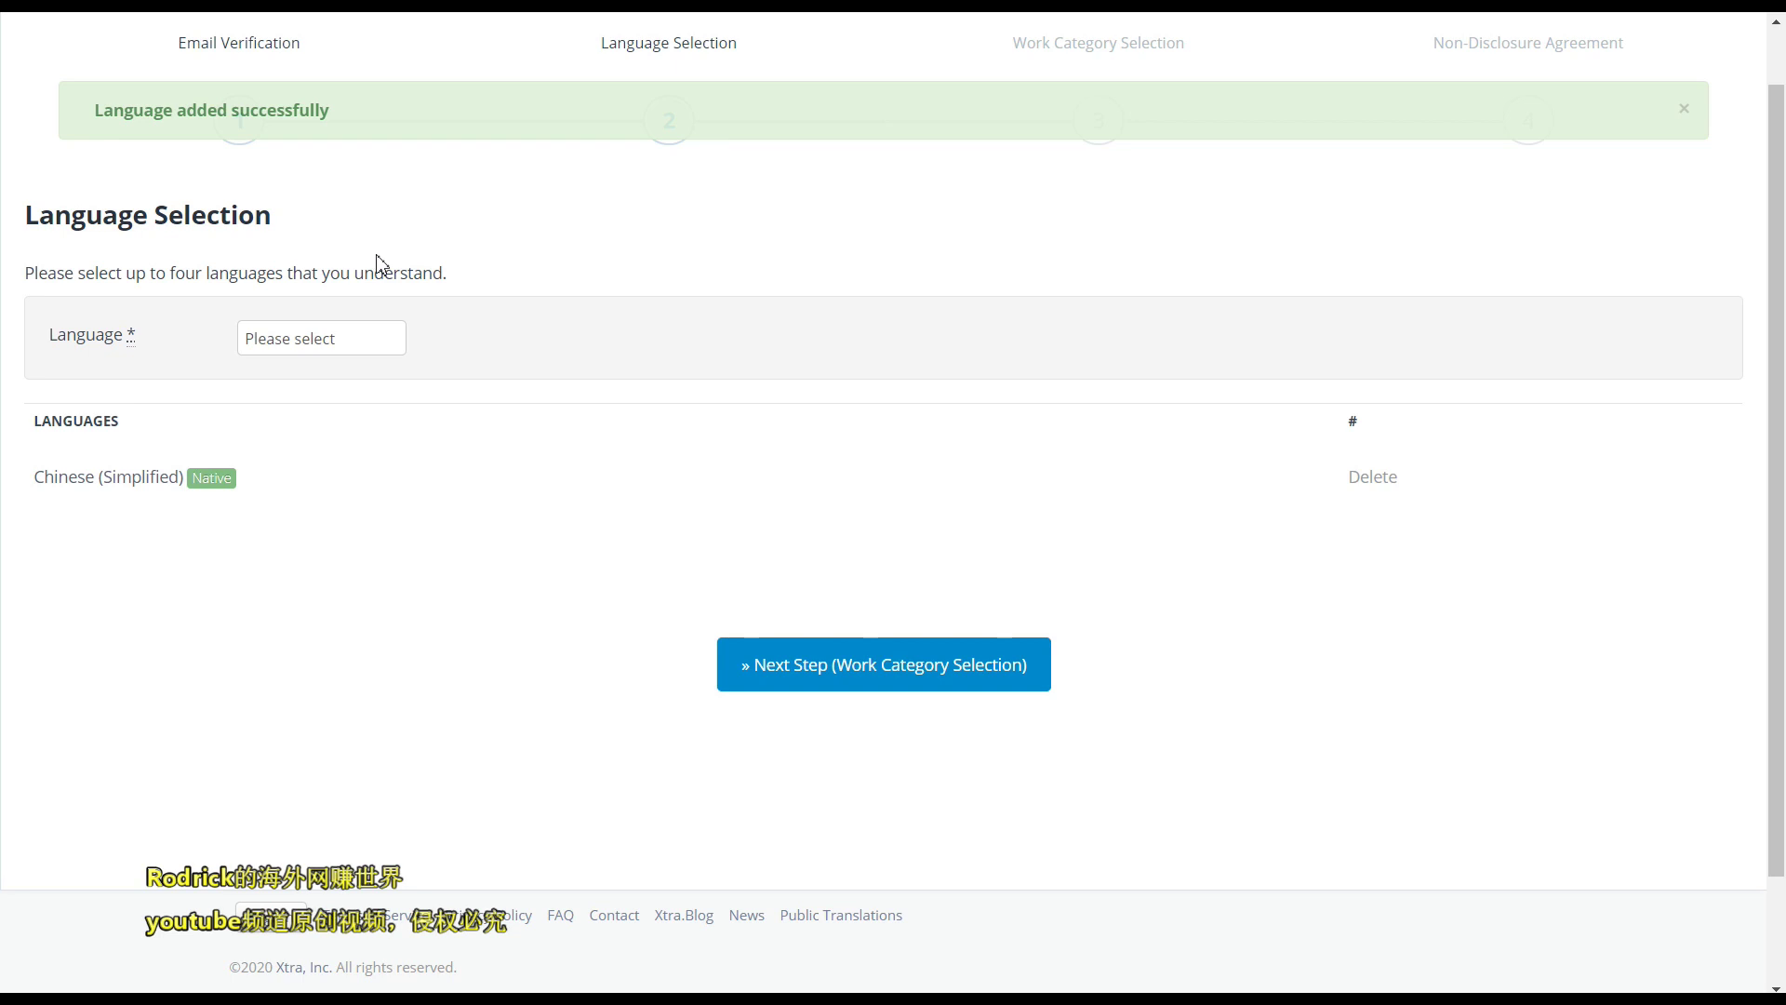
Step: Add English as a further language, entering the displayed word People as the check
click(367, 344)
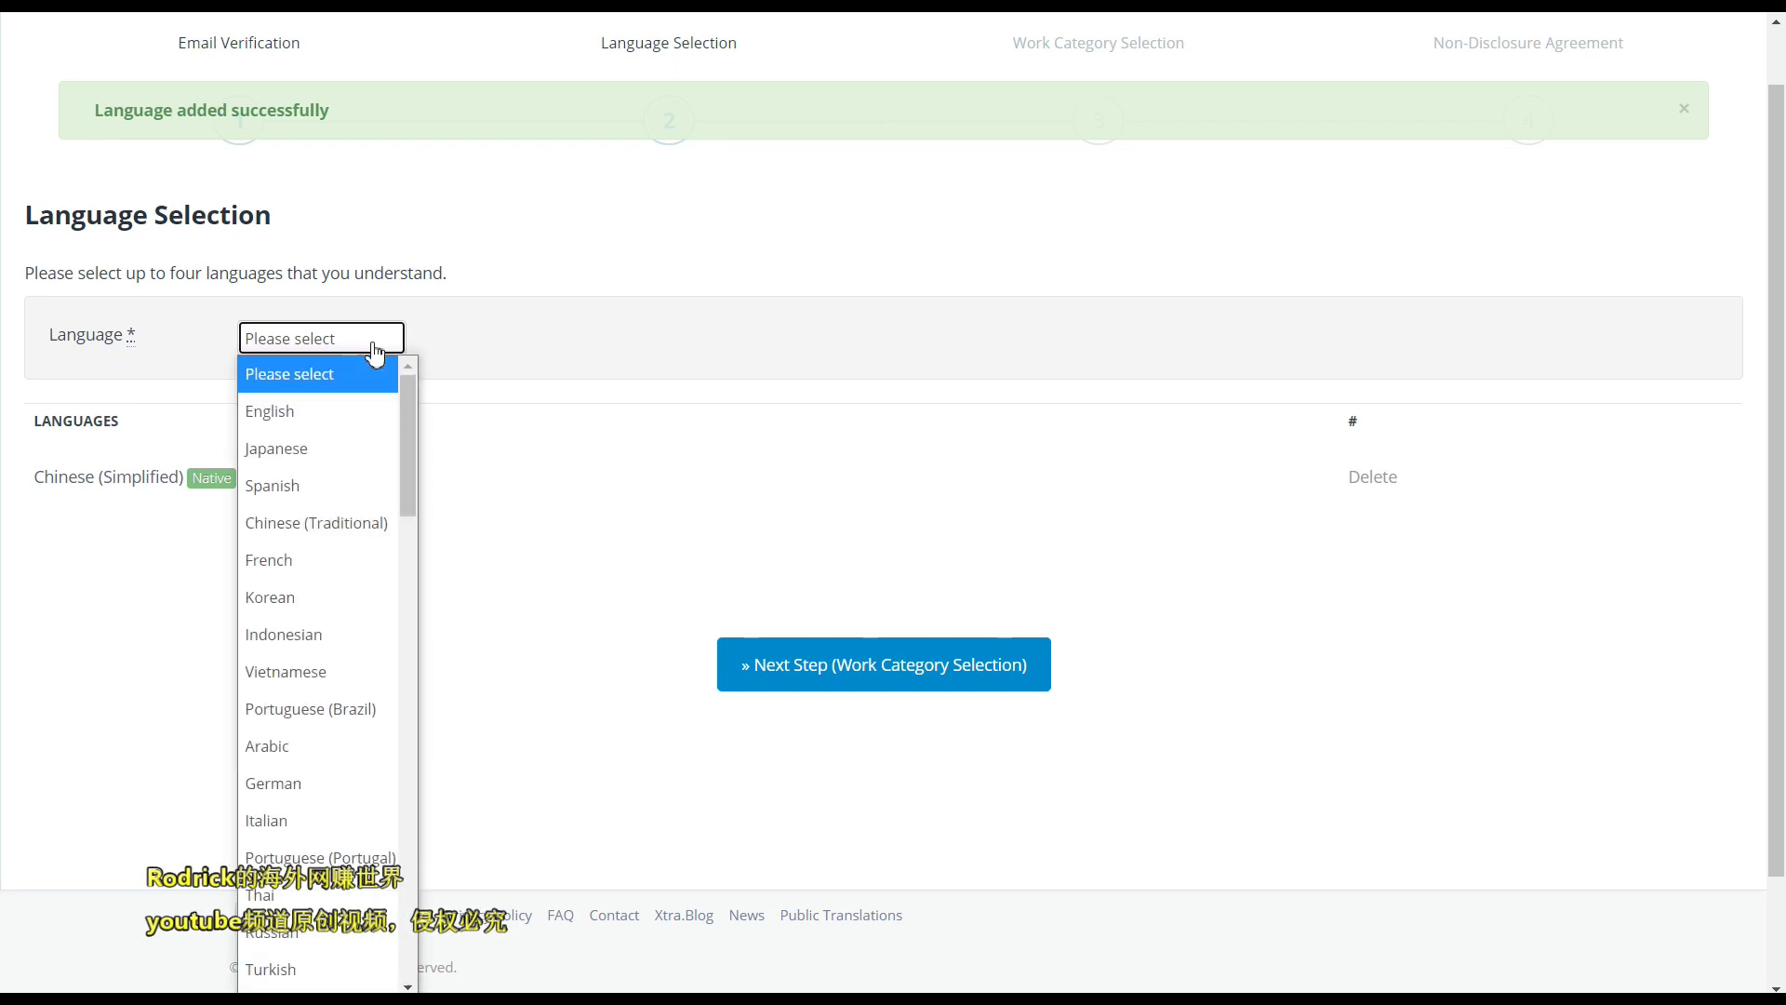
click(359, 420)
click(381, 575)
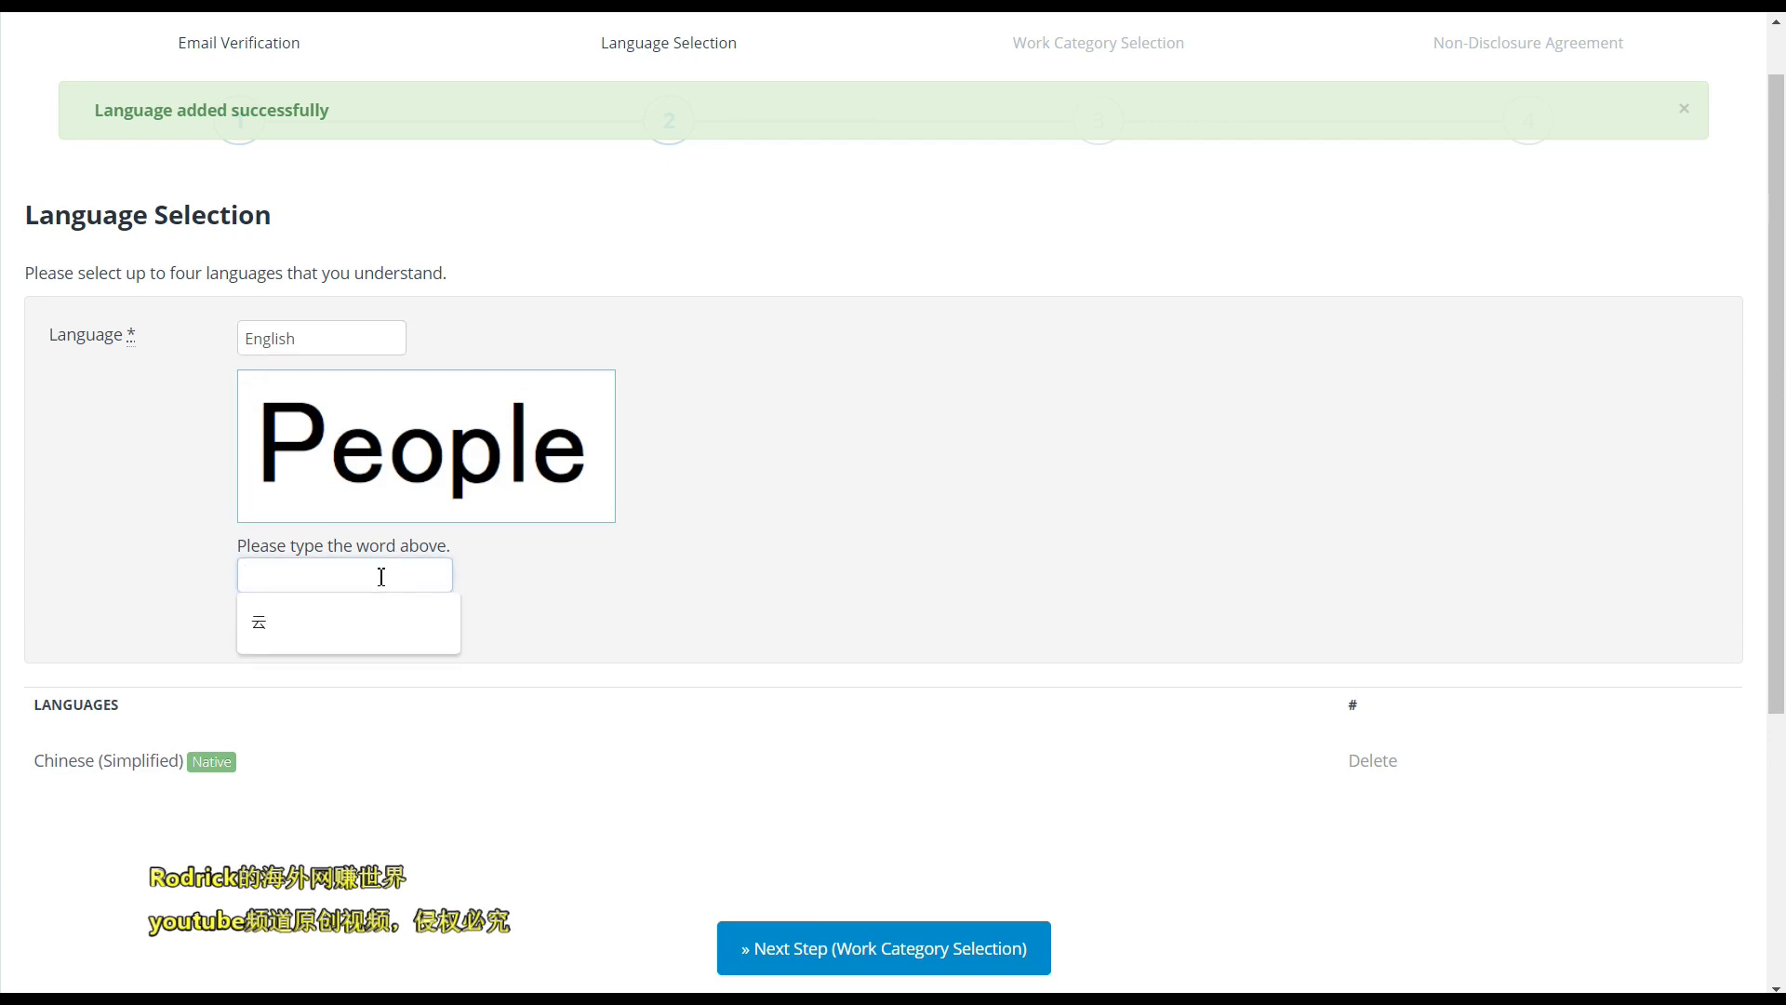
text(People)
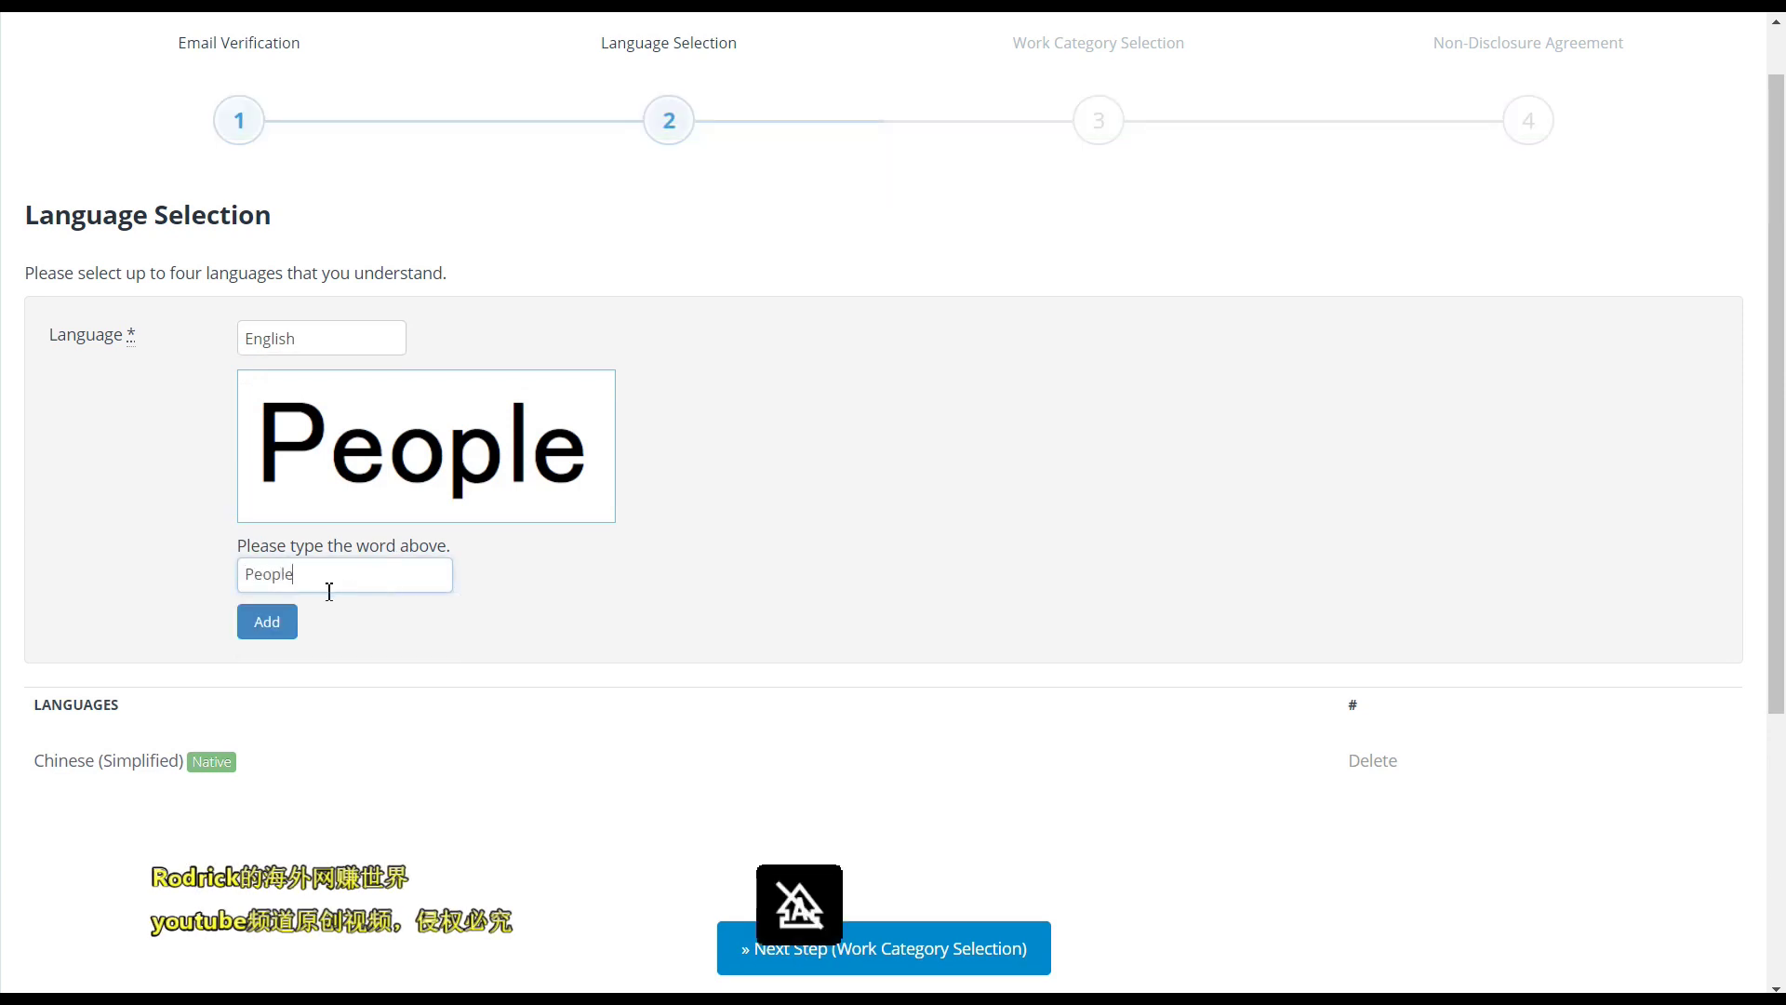
click(269, 619)
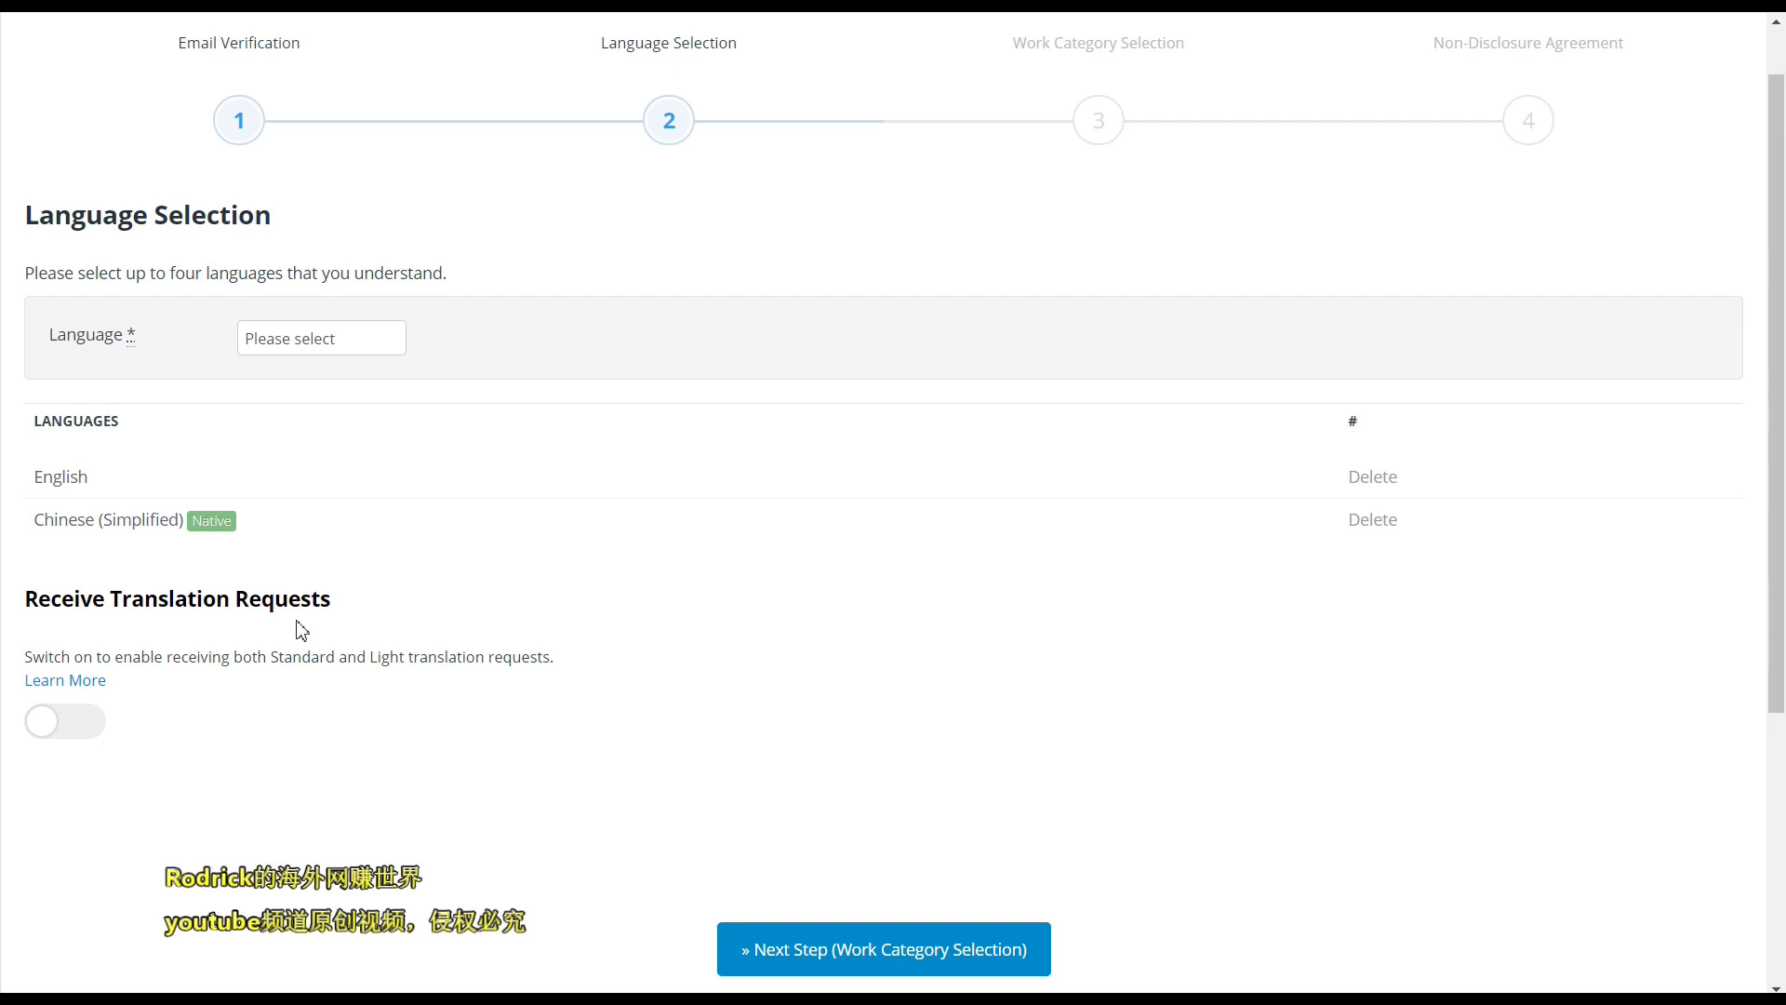
Step: Enable receiving Standard and Light translation requests and continue to the work category selection
click(61, 738)
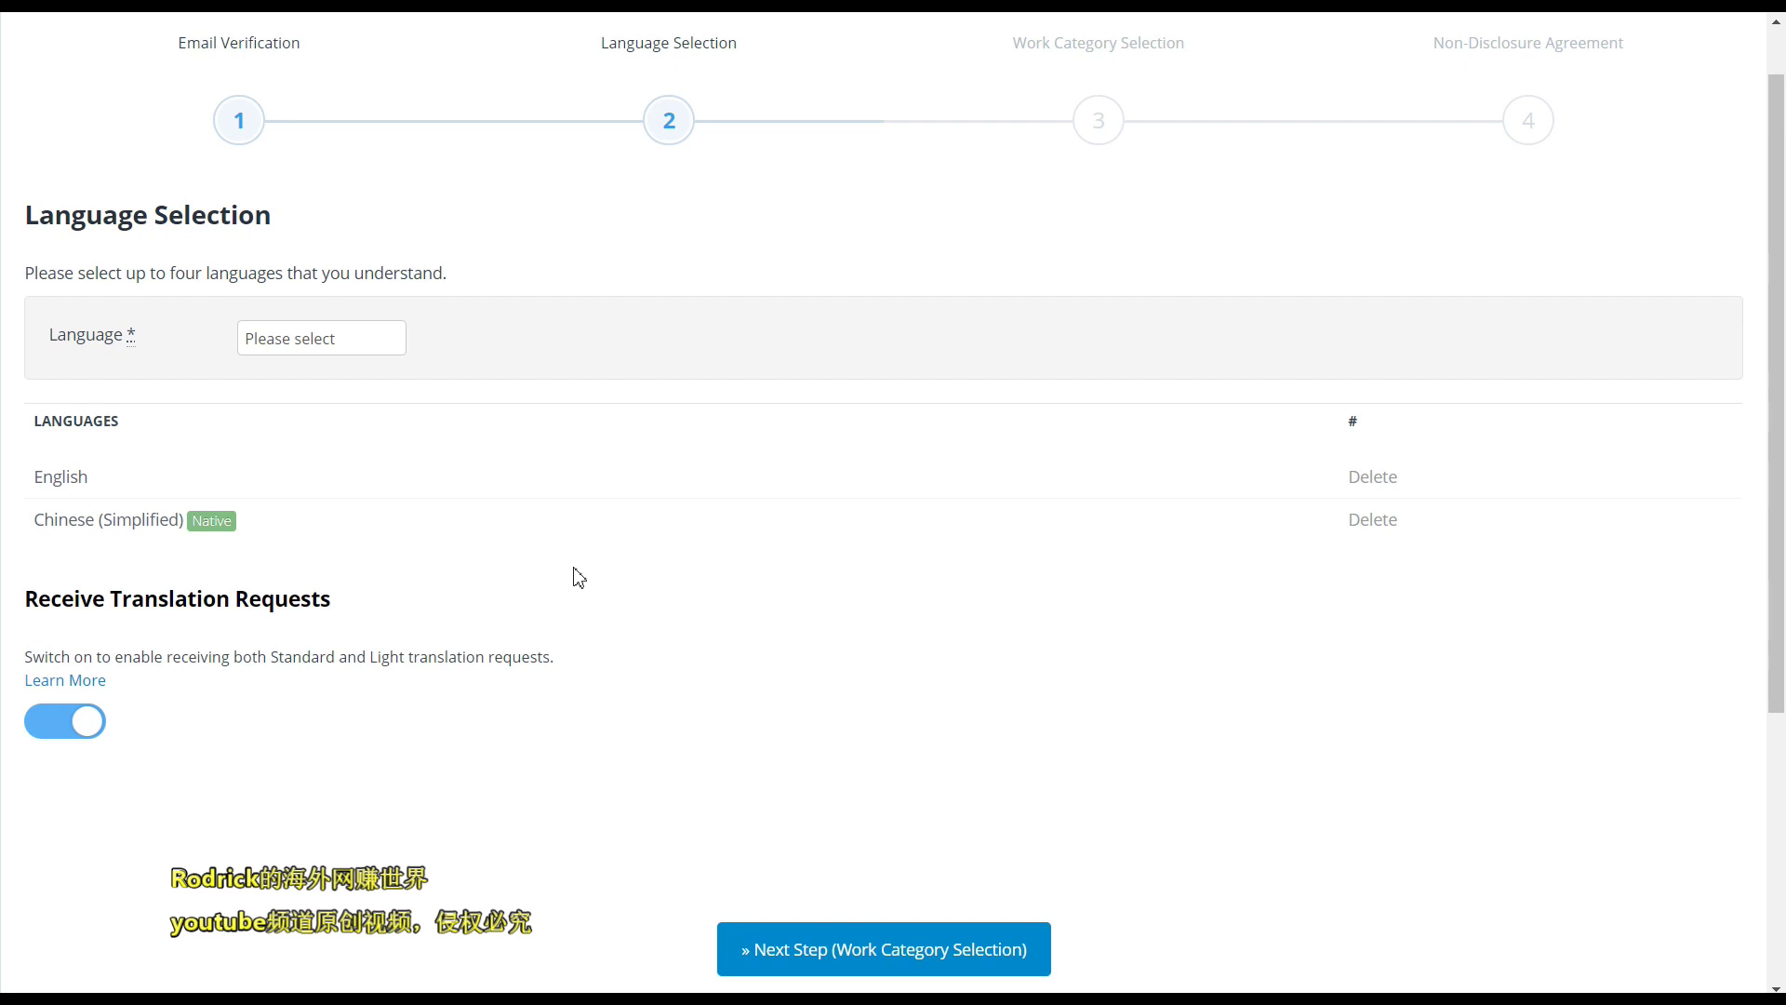
click(777, 935)
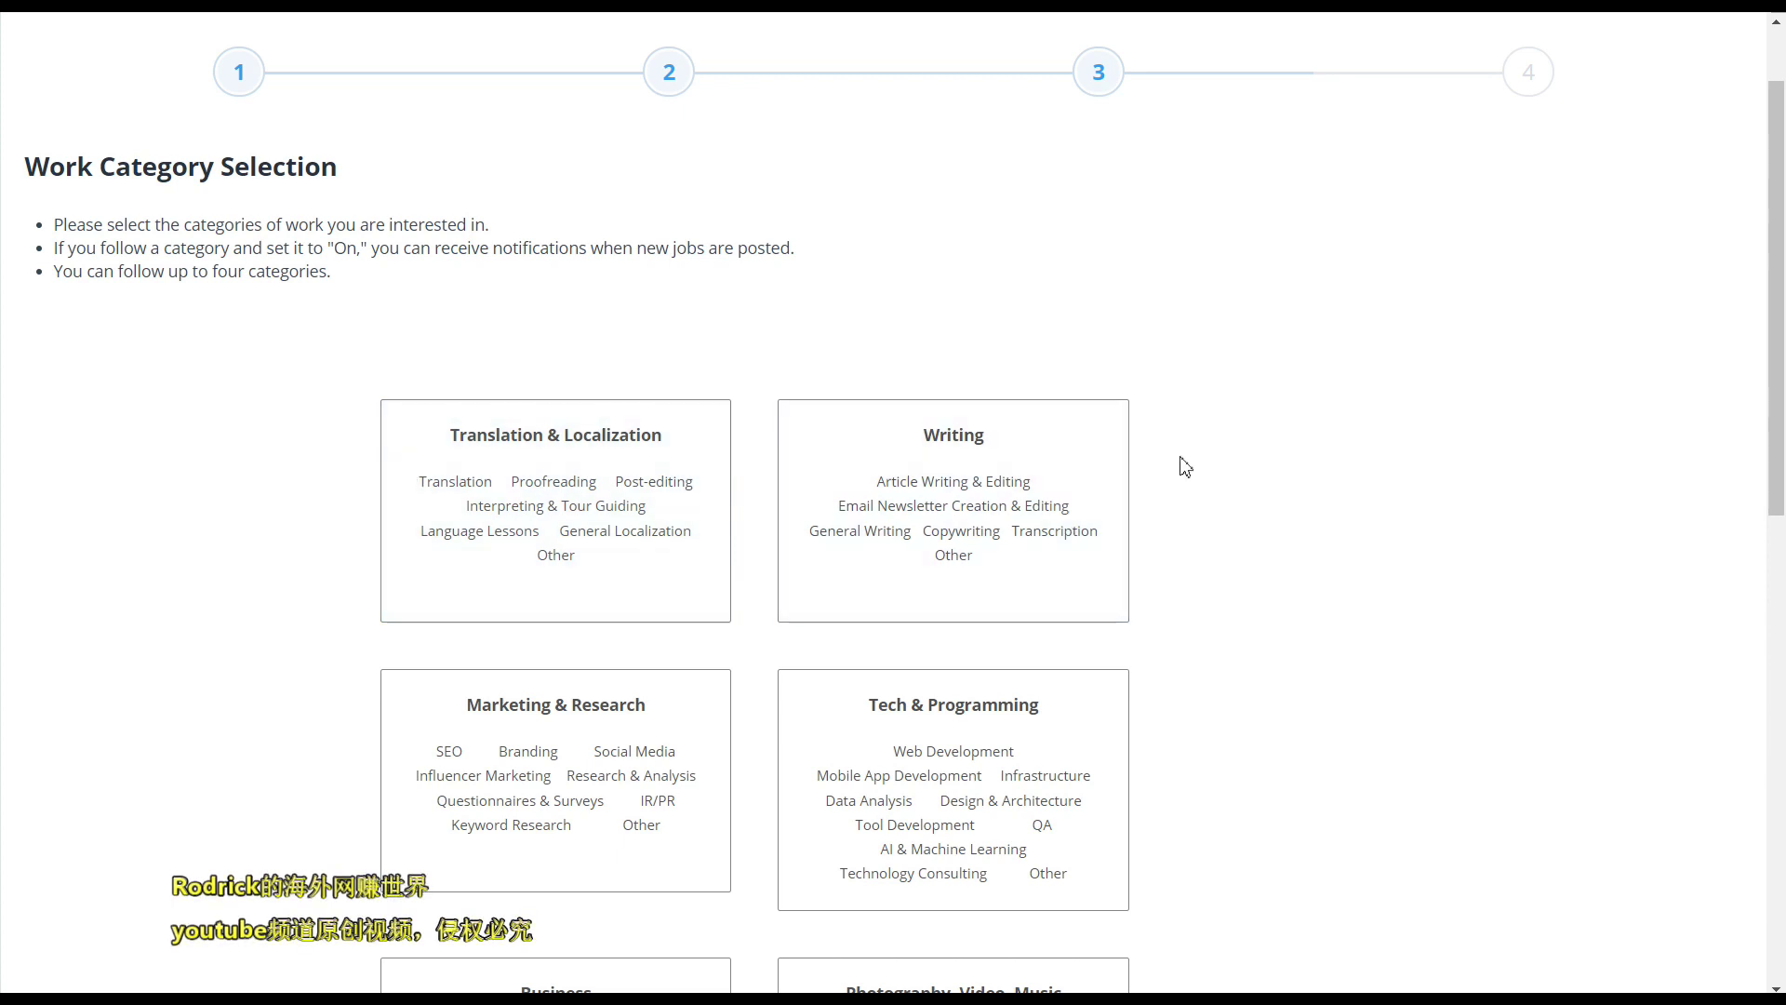
Step: Follow the Translation & Localization and Writing work categories and continue to the non-disclosure agreement
scroll(1227, 451, down, 3)
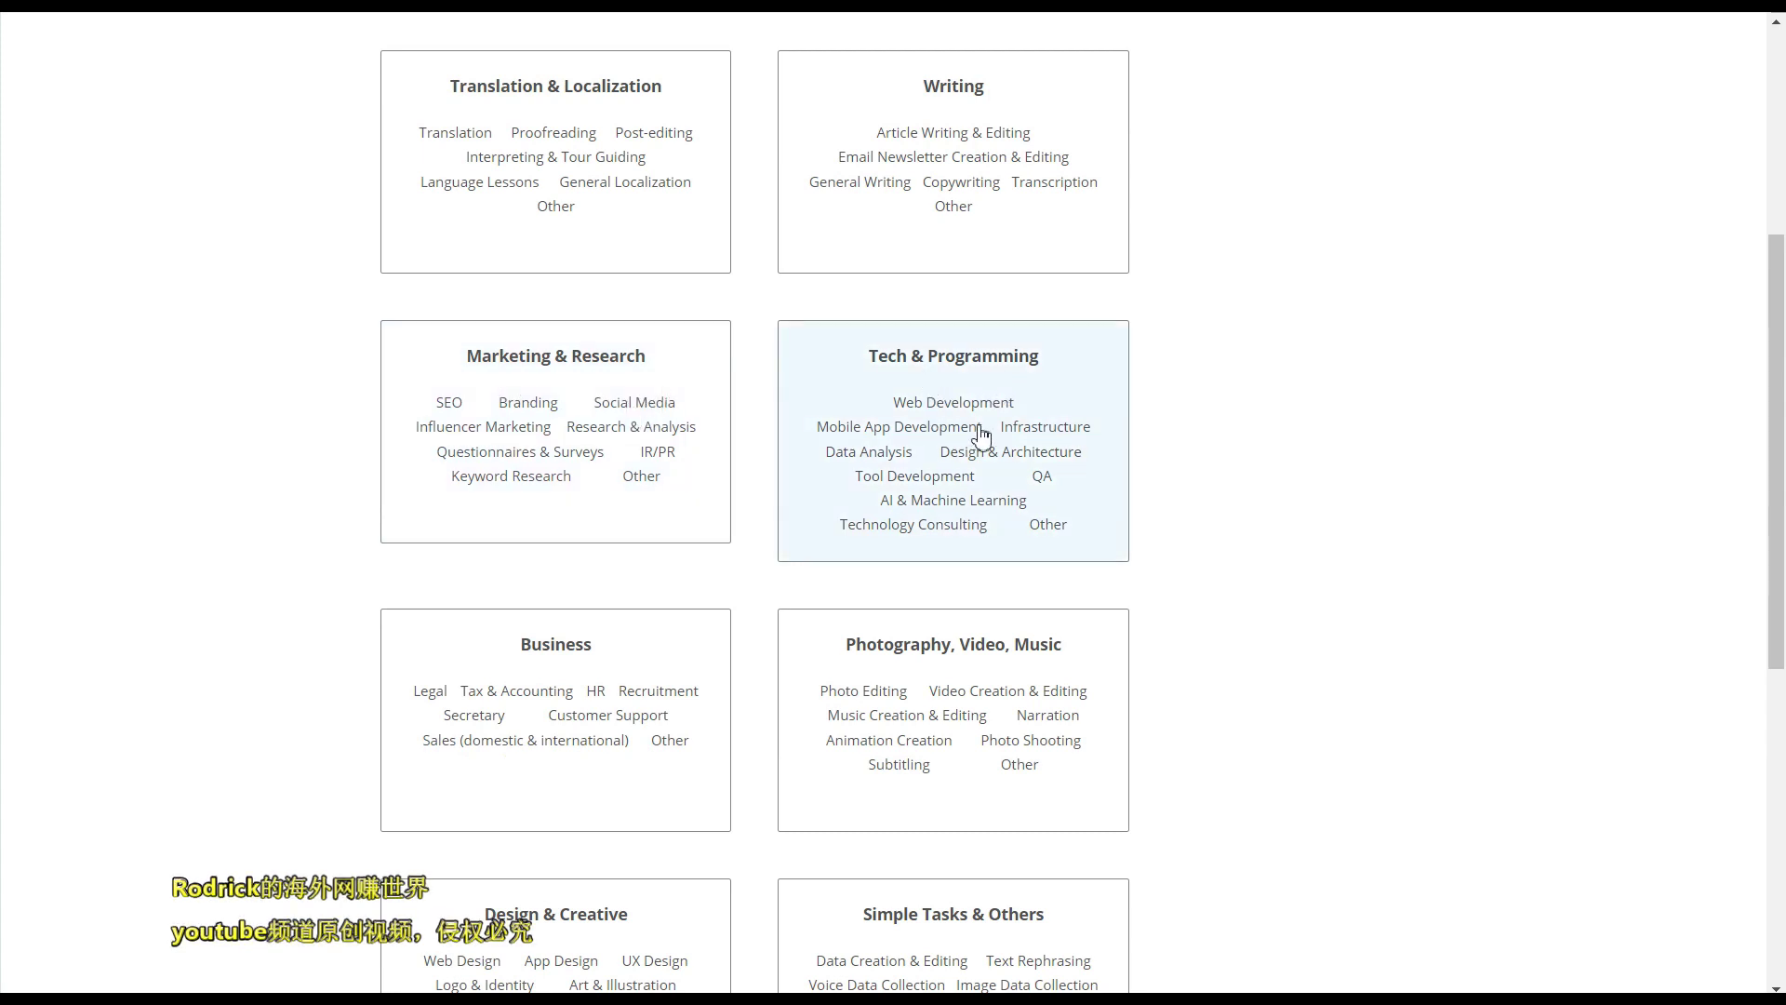
click(655, 224)
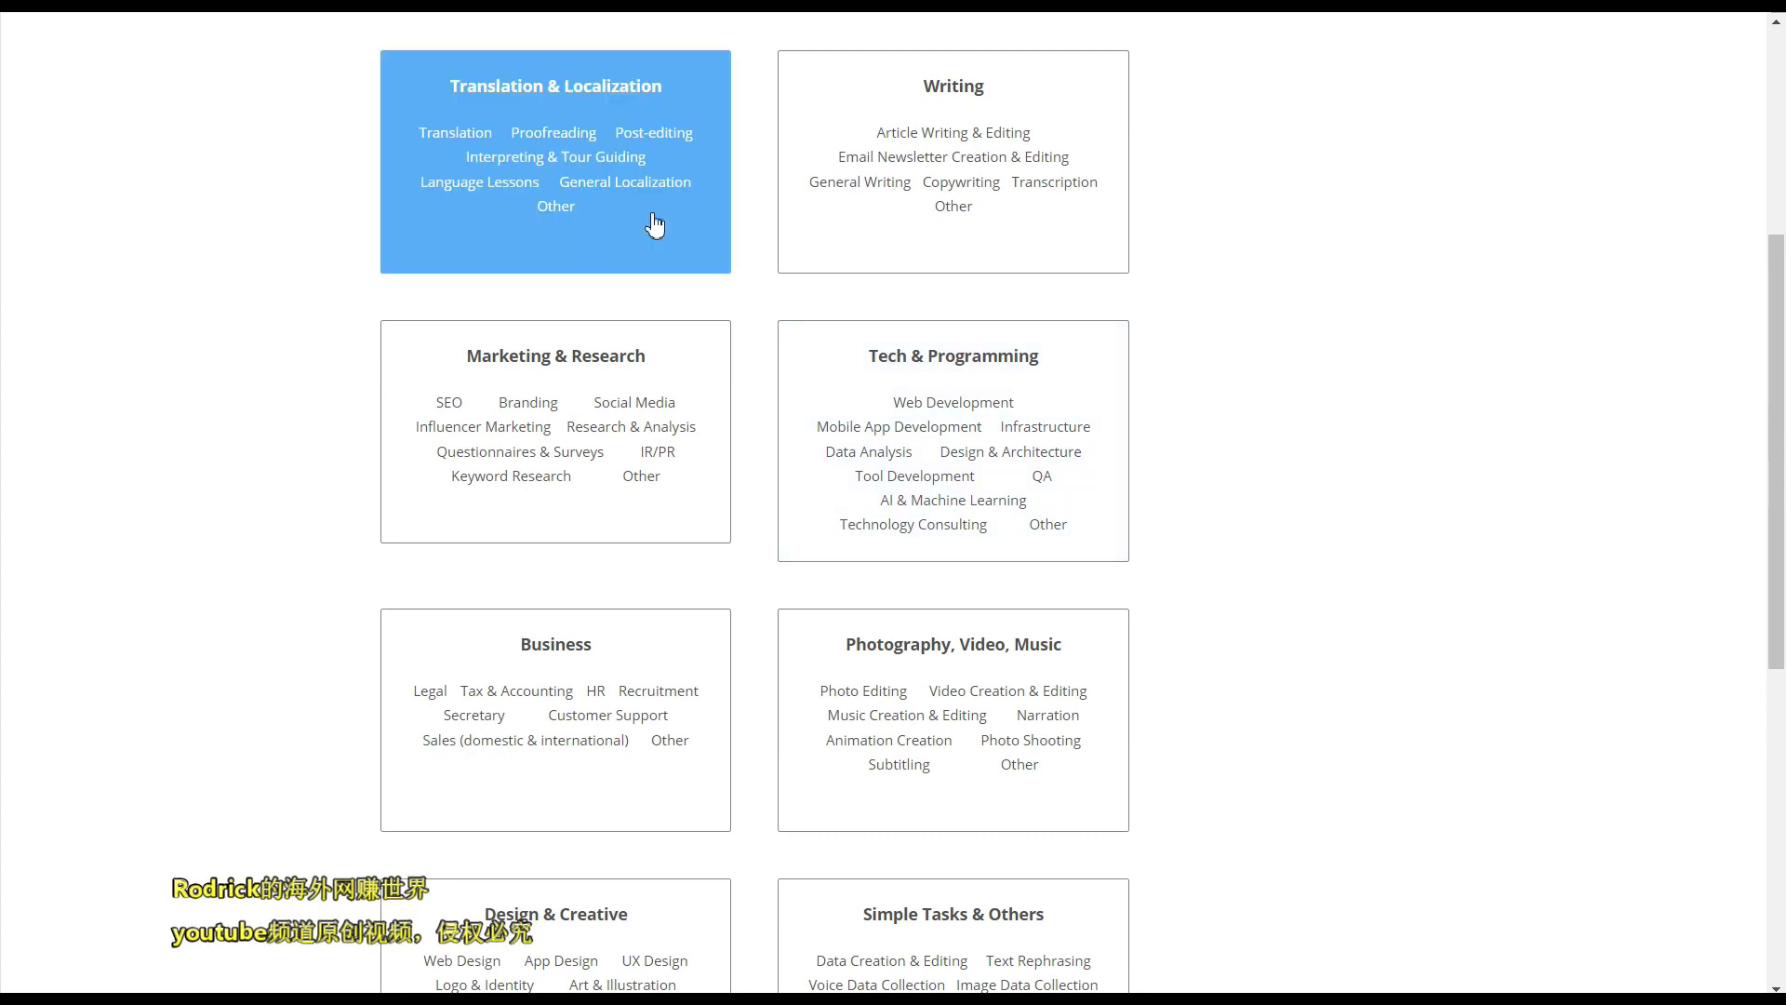
click(907, 228)
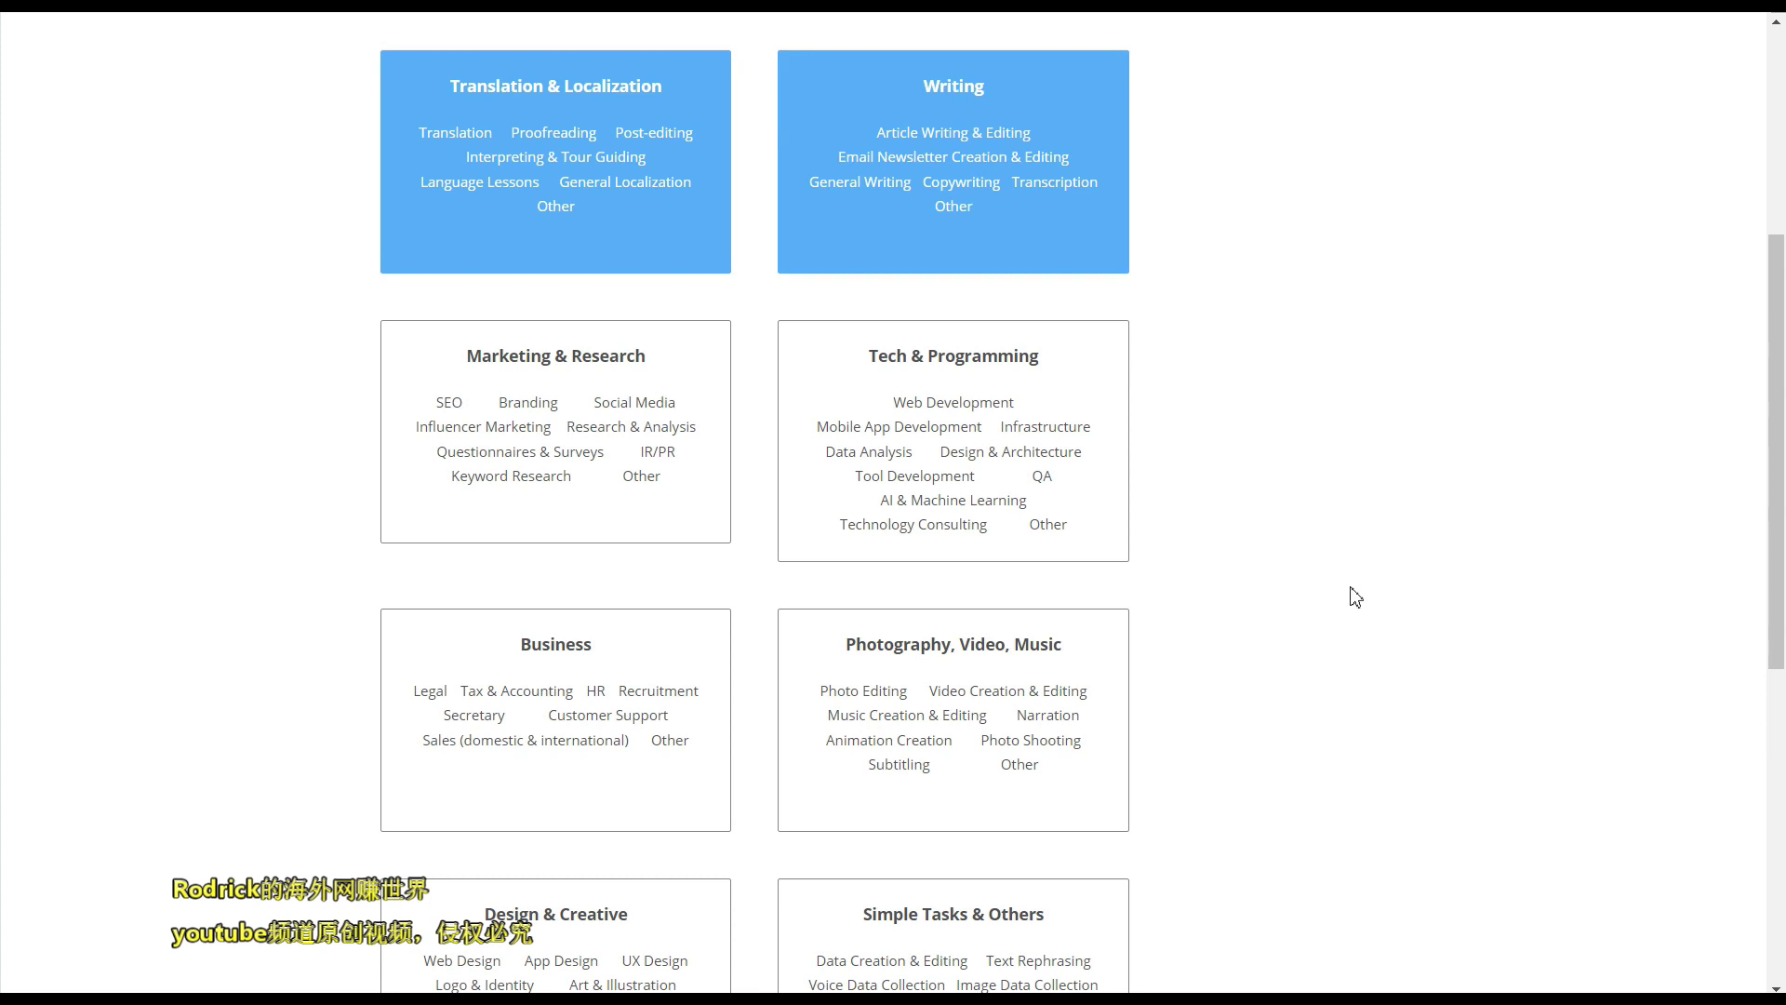
scroll(1355, 600, down, 3)
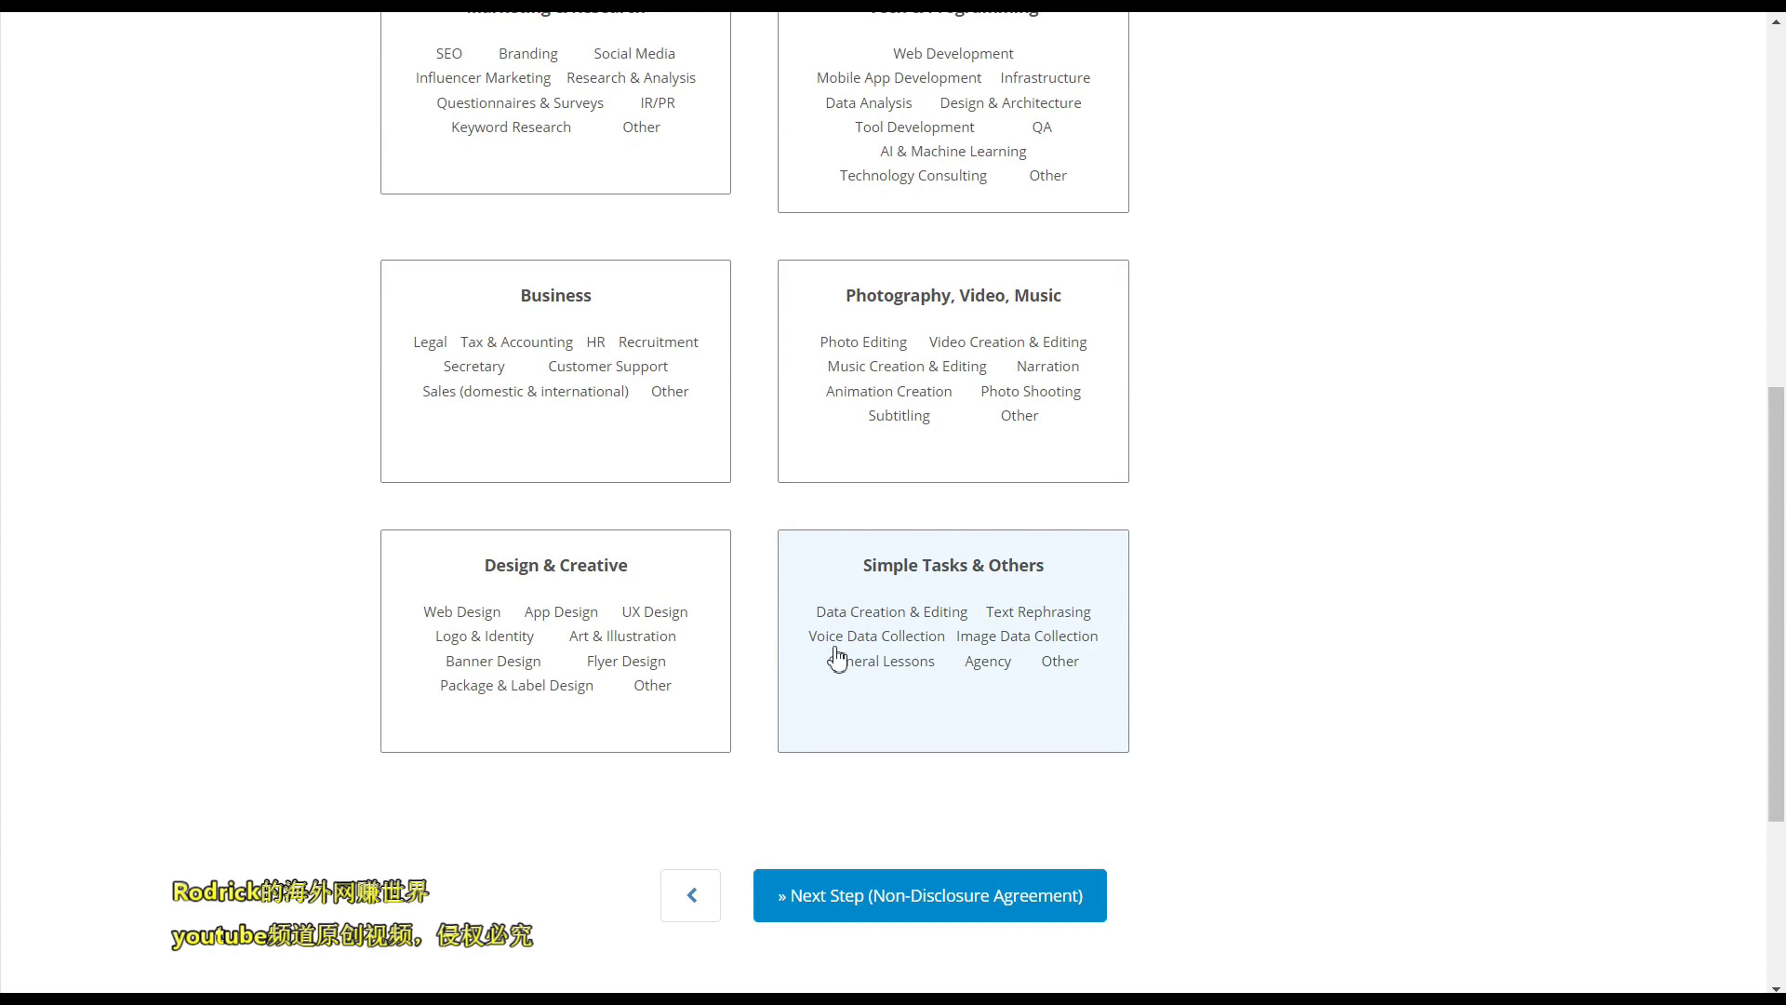
click(914, 898)
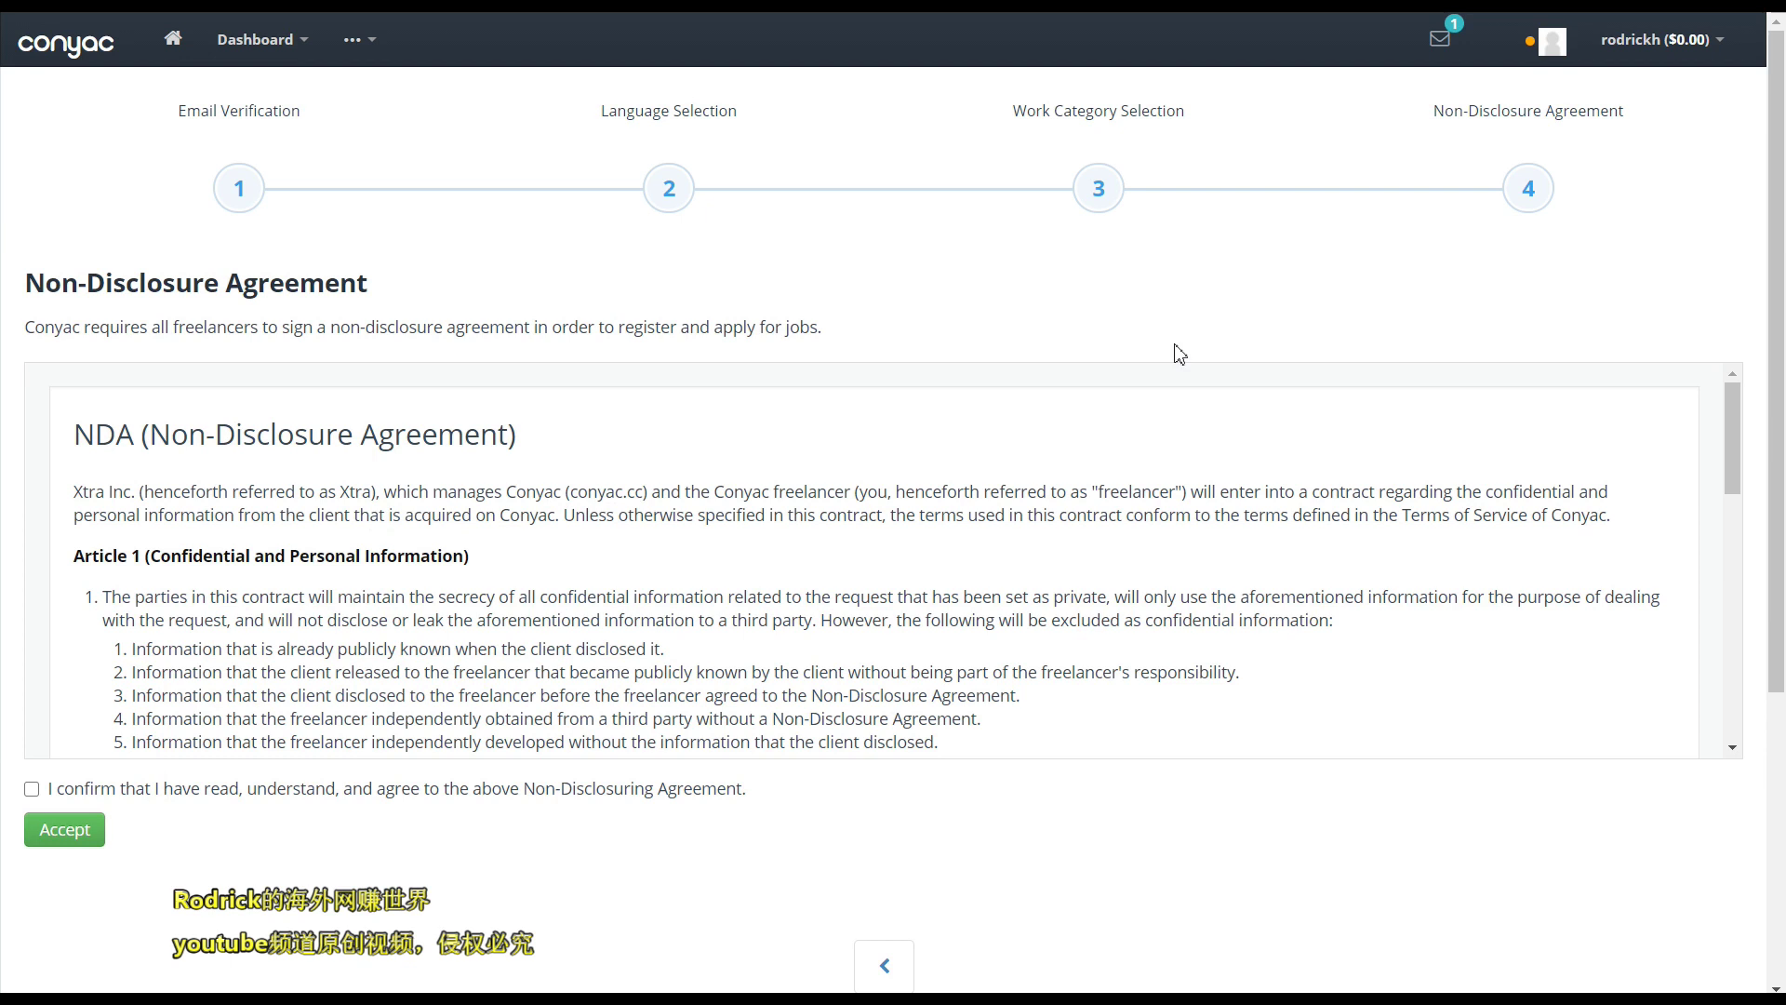
Step: Confirm and accept the non-disclosure agreement, then finish the registration setup
click(31, 789)
click(62, 830)
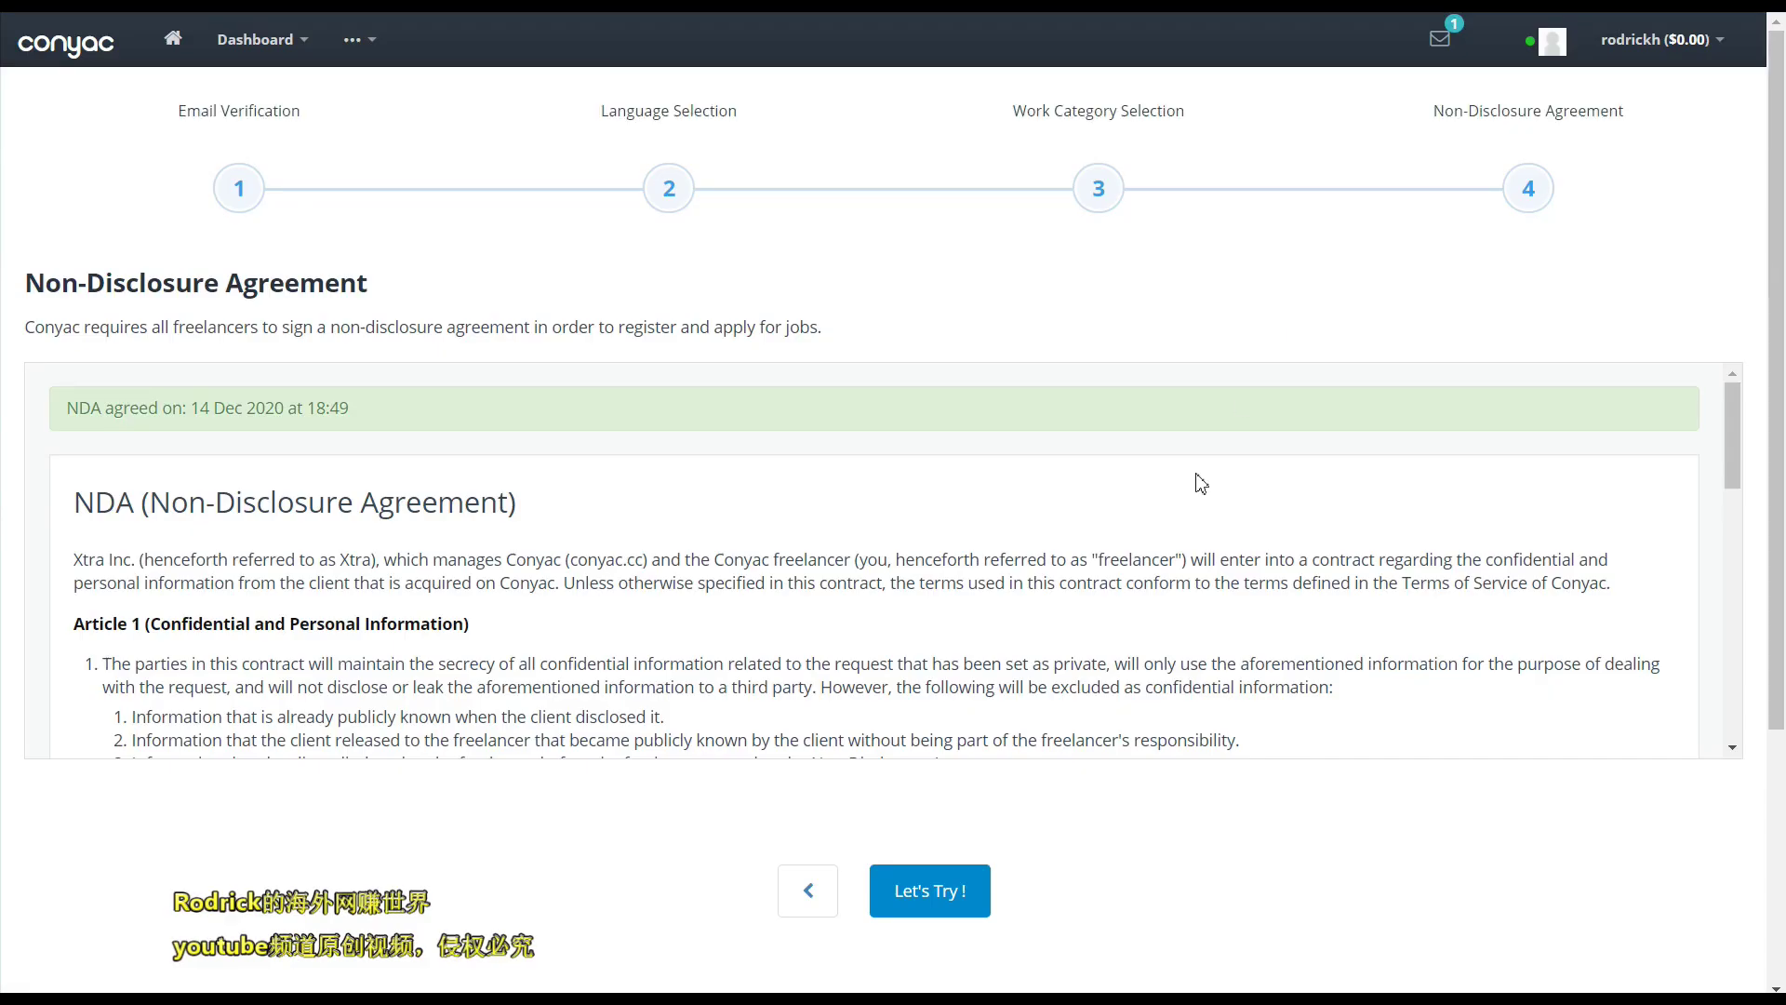
click(934, 893)
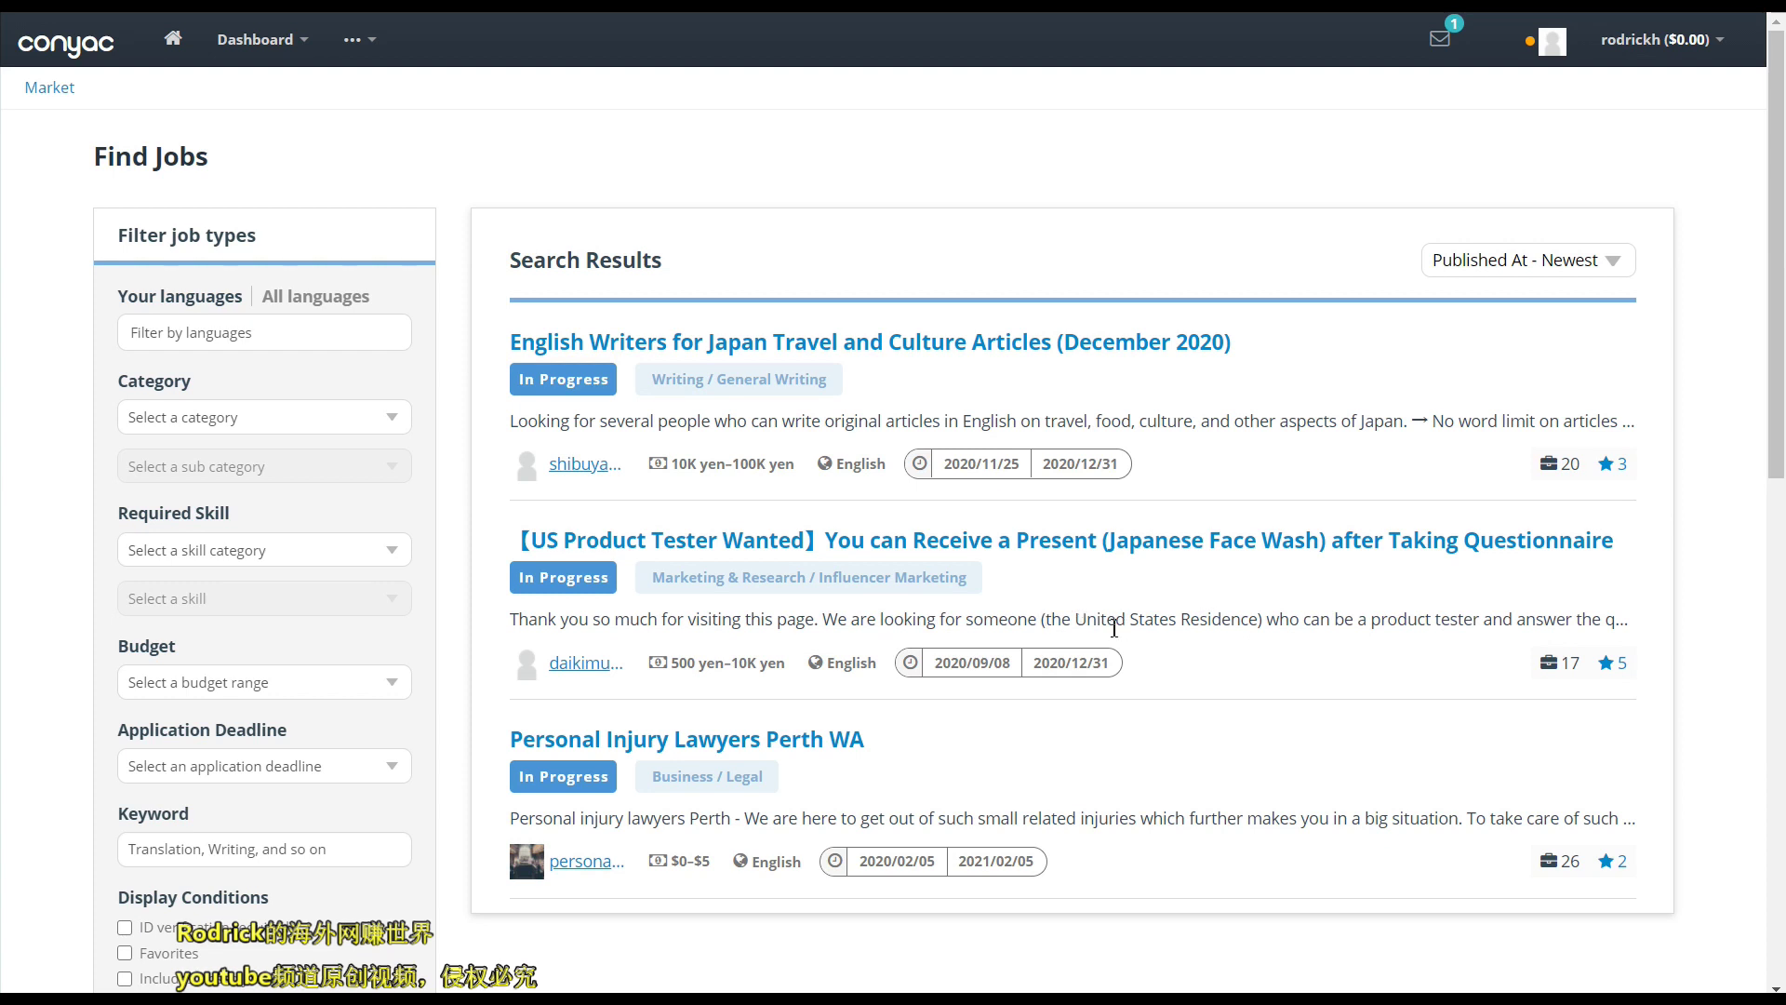
Step: Read the requirements, description and reward of the US Product Tester job listing, then leave the listing
click(1001, 547)
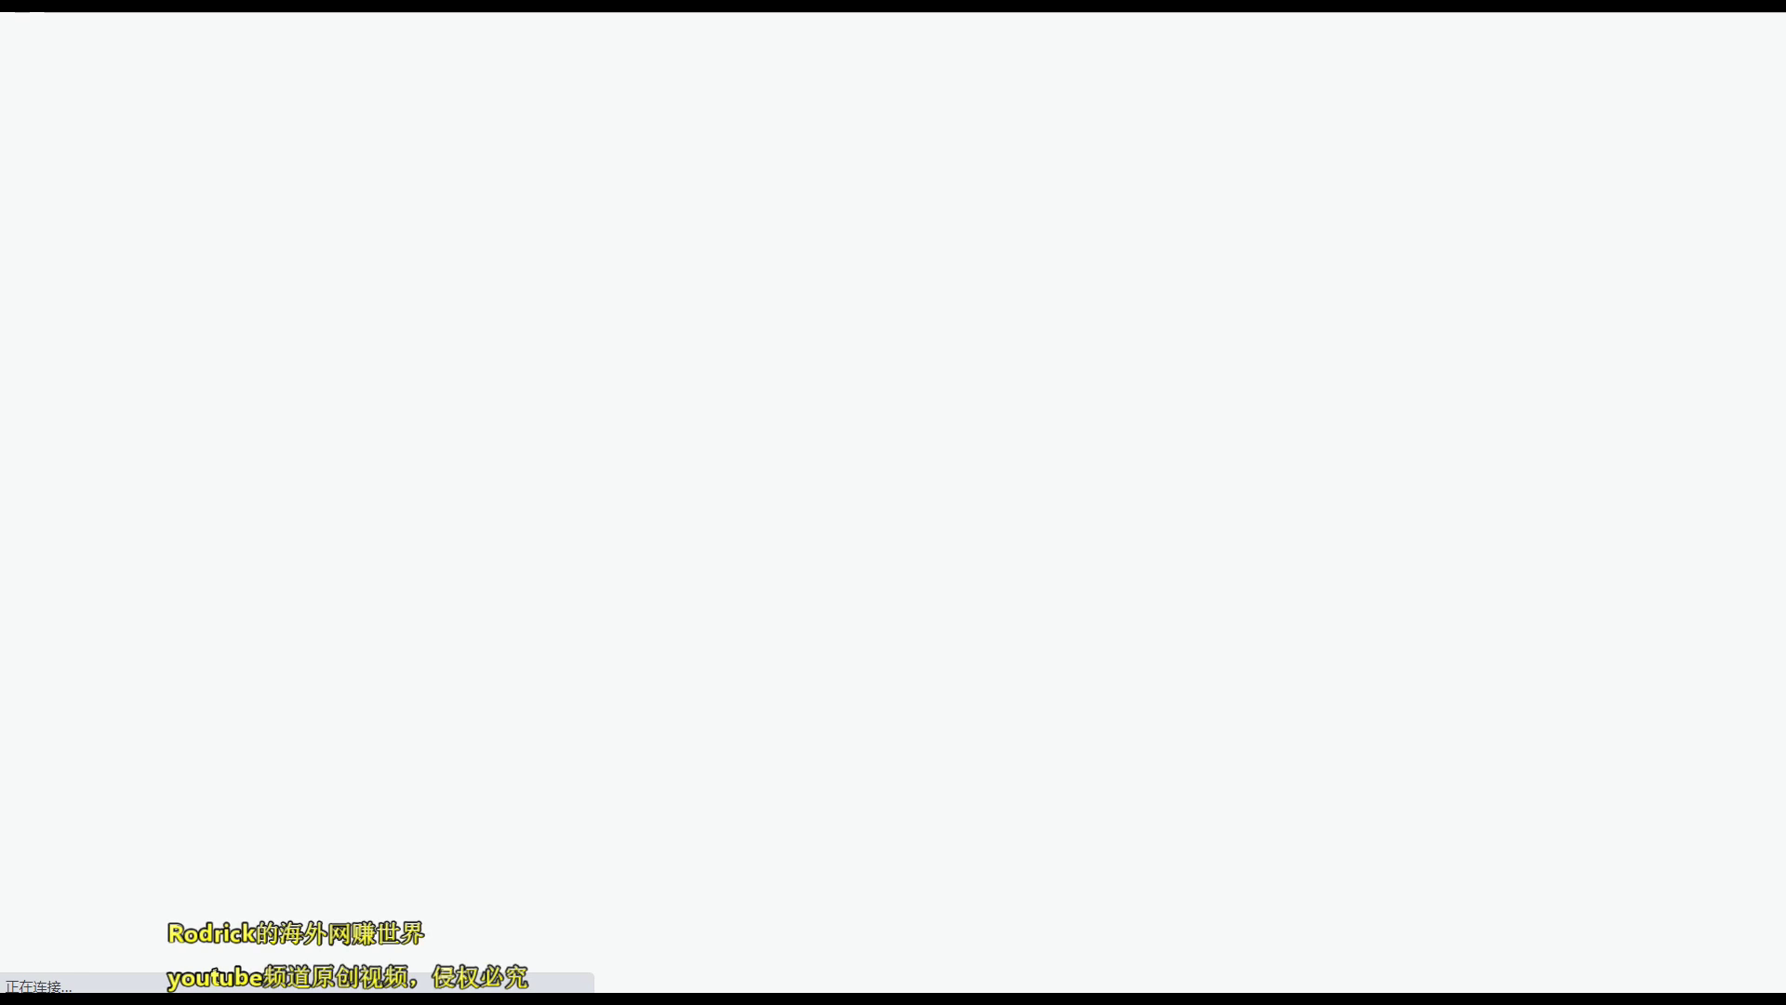
scroll(818, 307, down, 4)
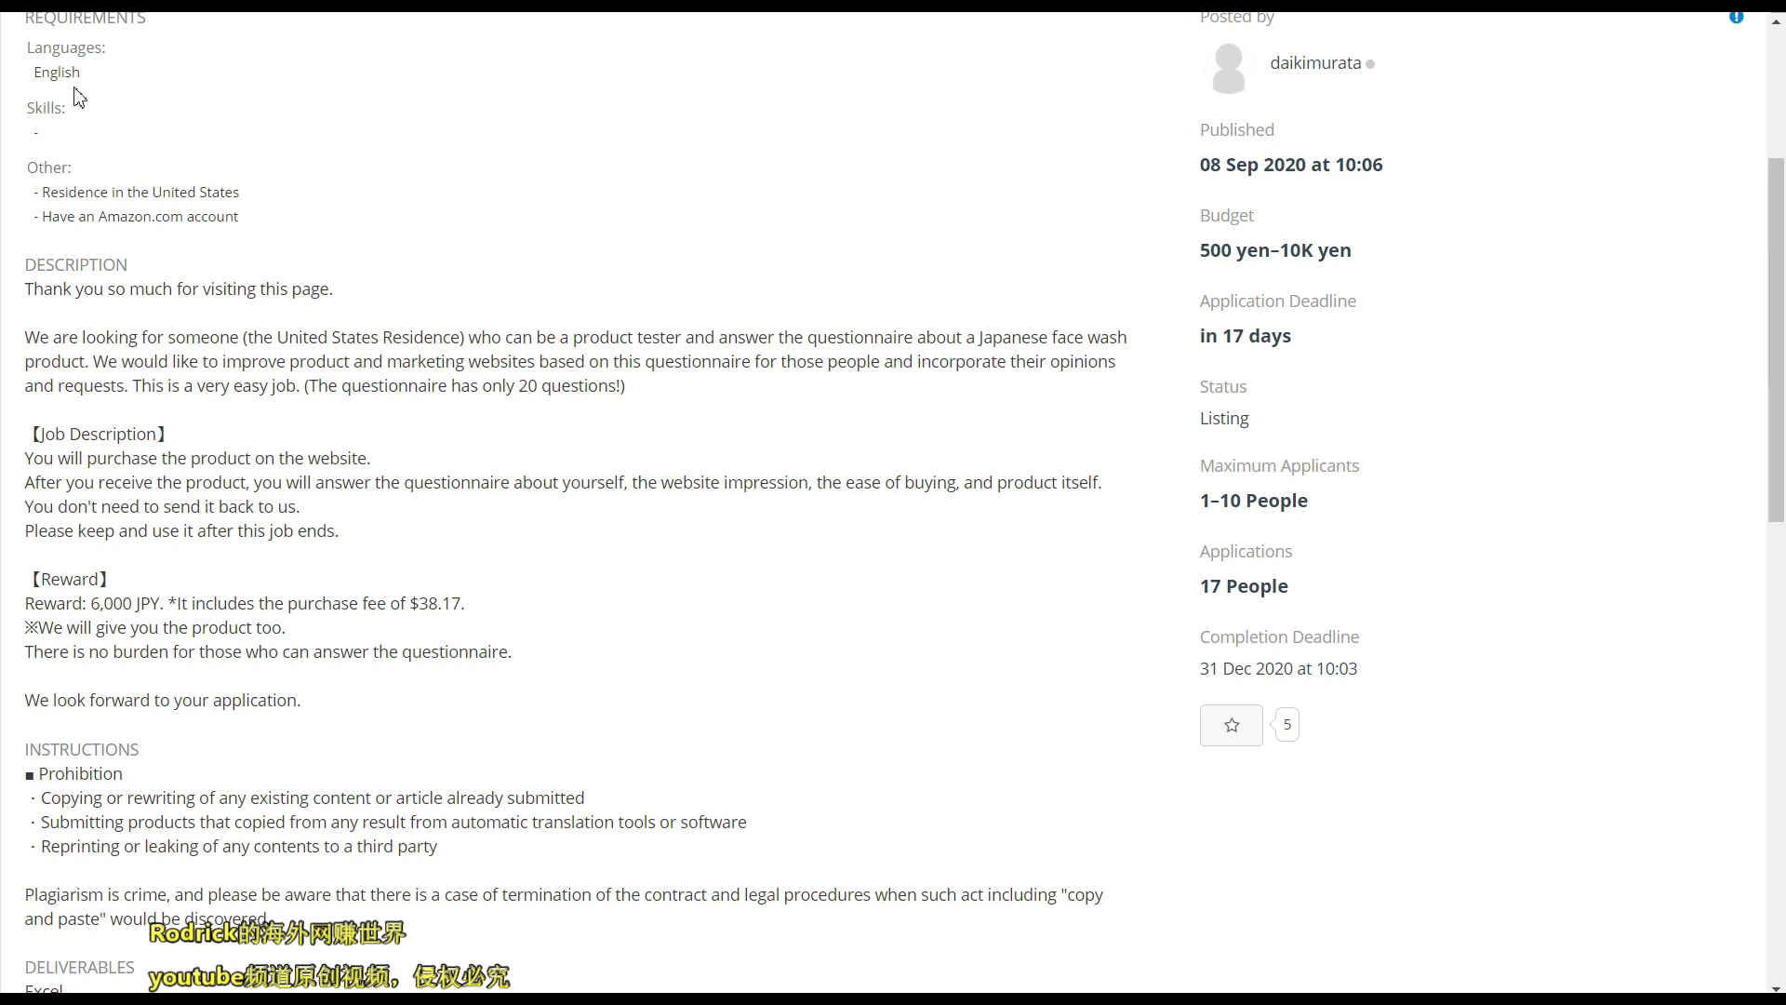
key(alt+Left)
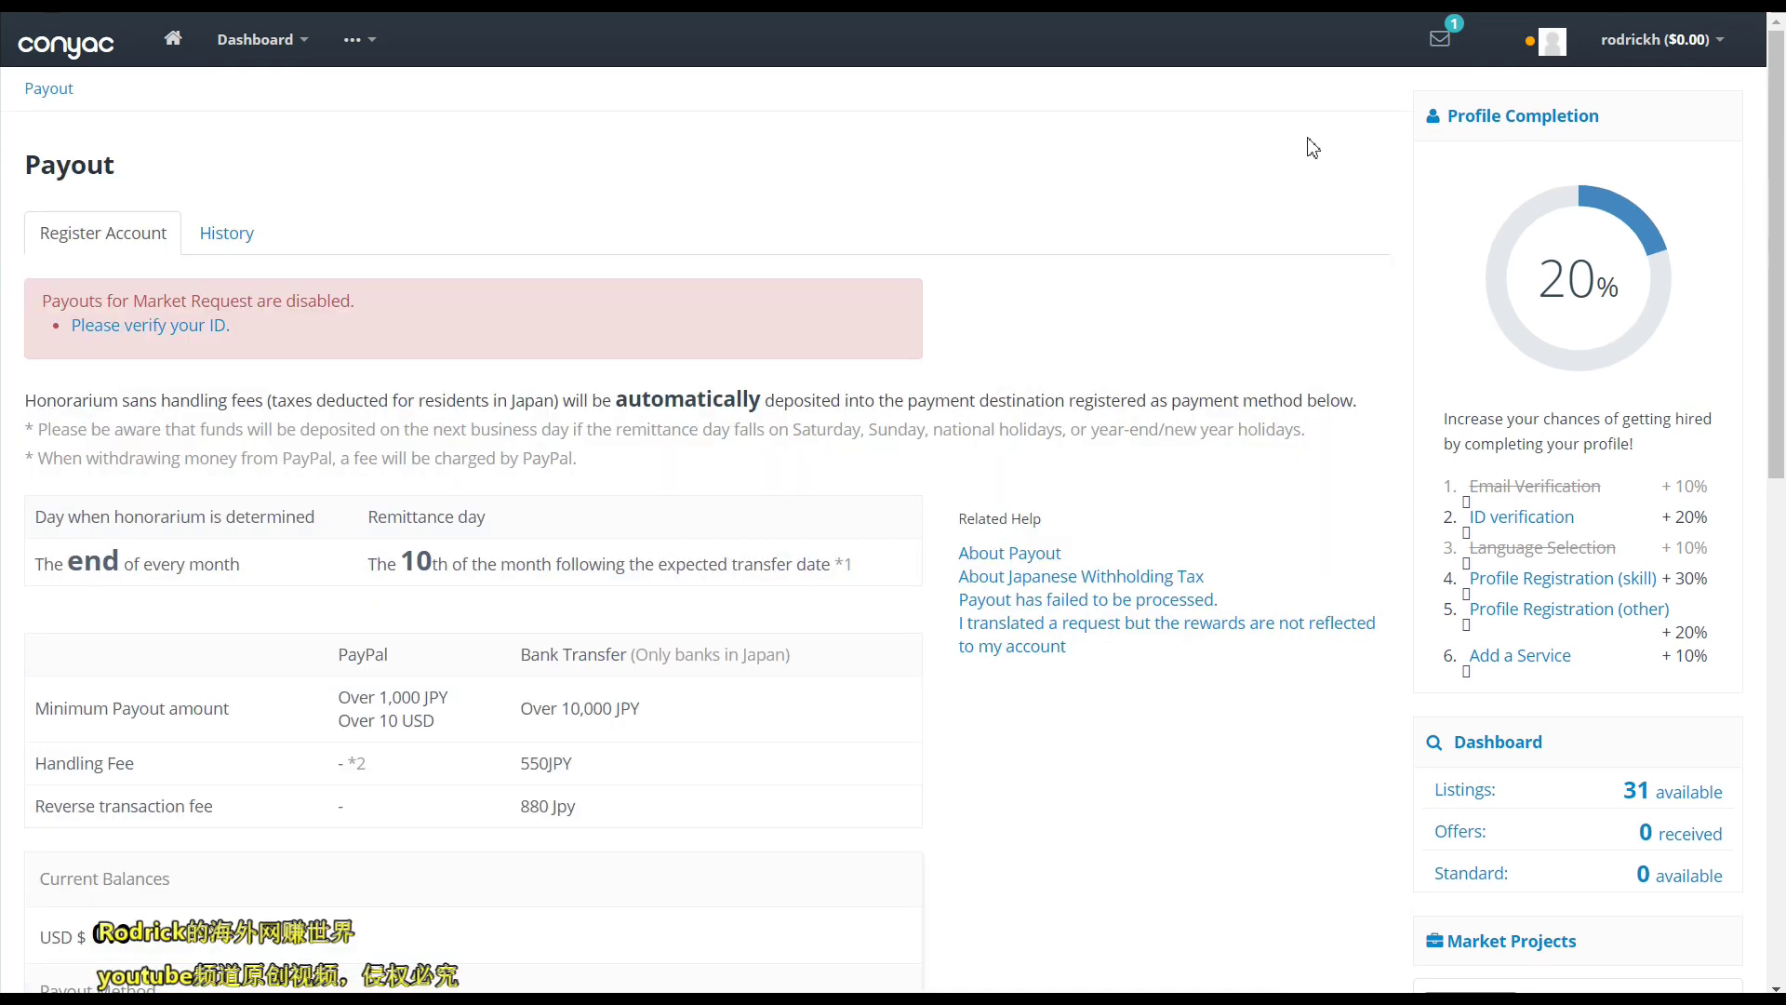
Step: Look over the account options and review the payout schedule, minimum amounts, fees and payout methods
click(1652, 47)
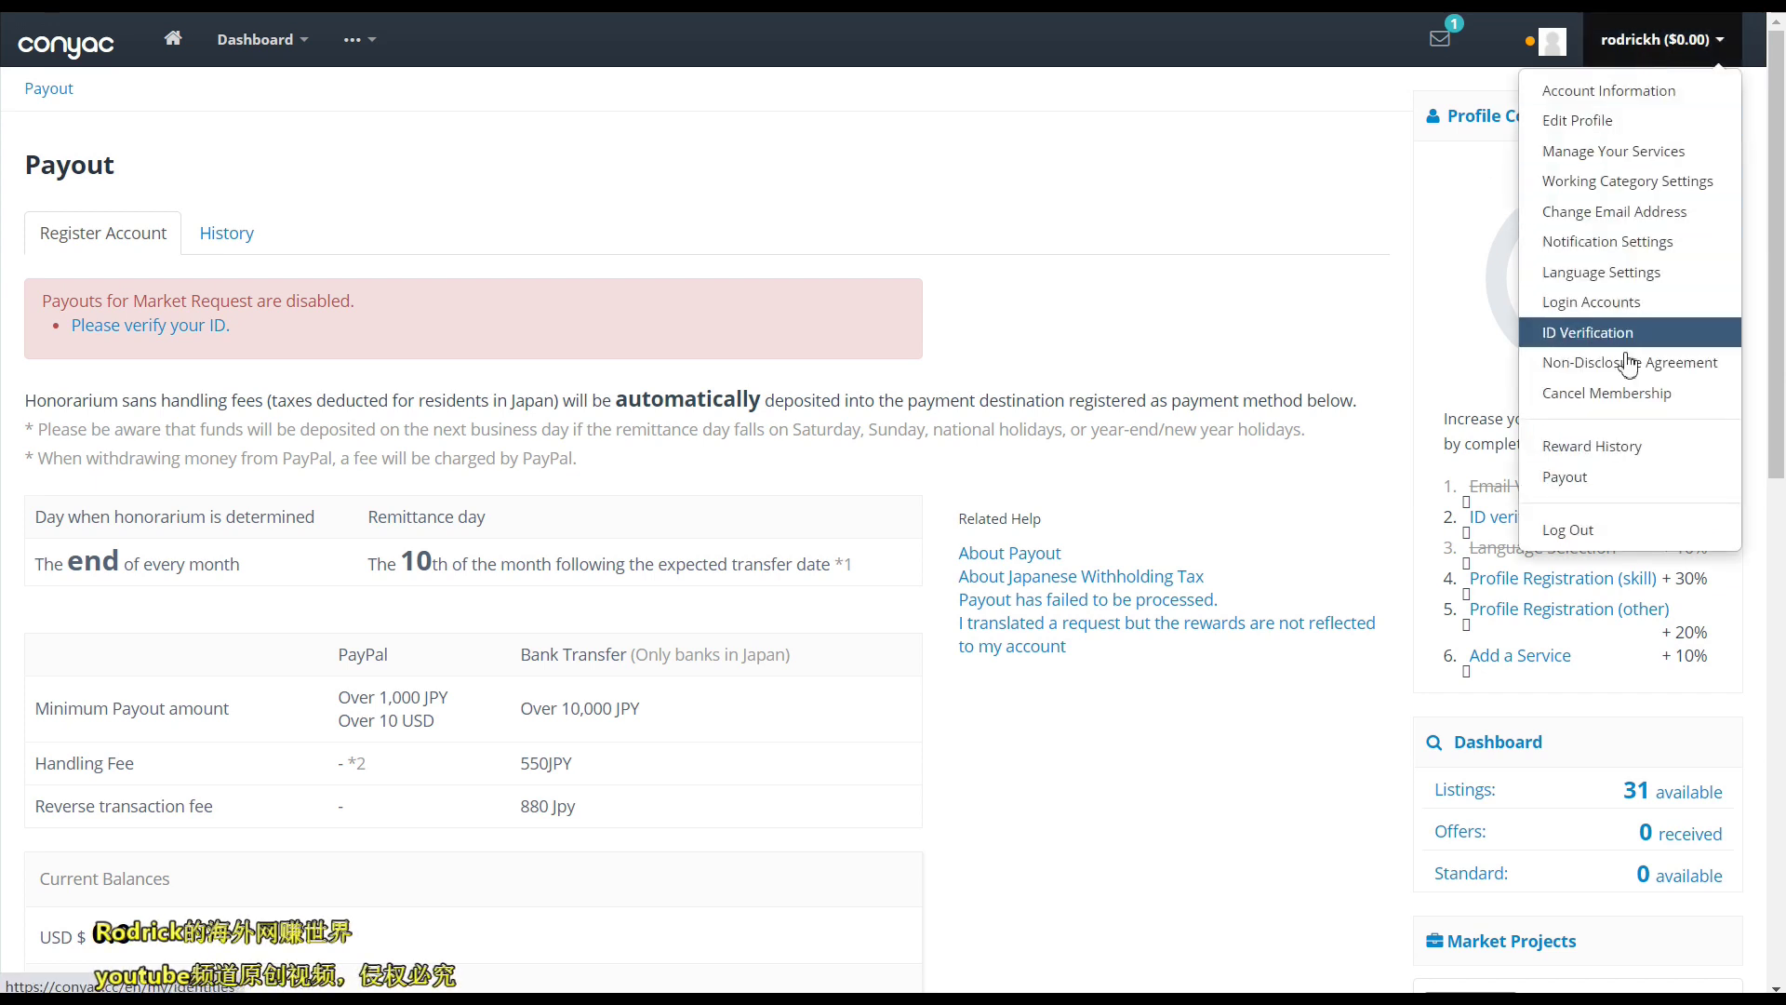
click(1340, 312)
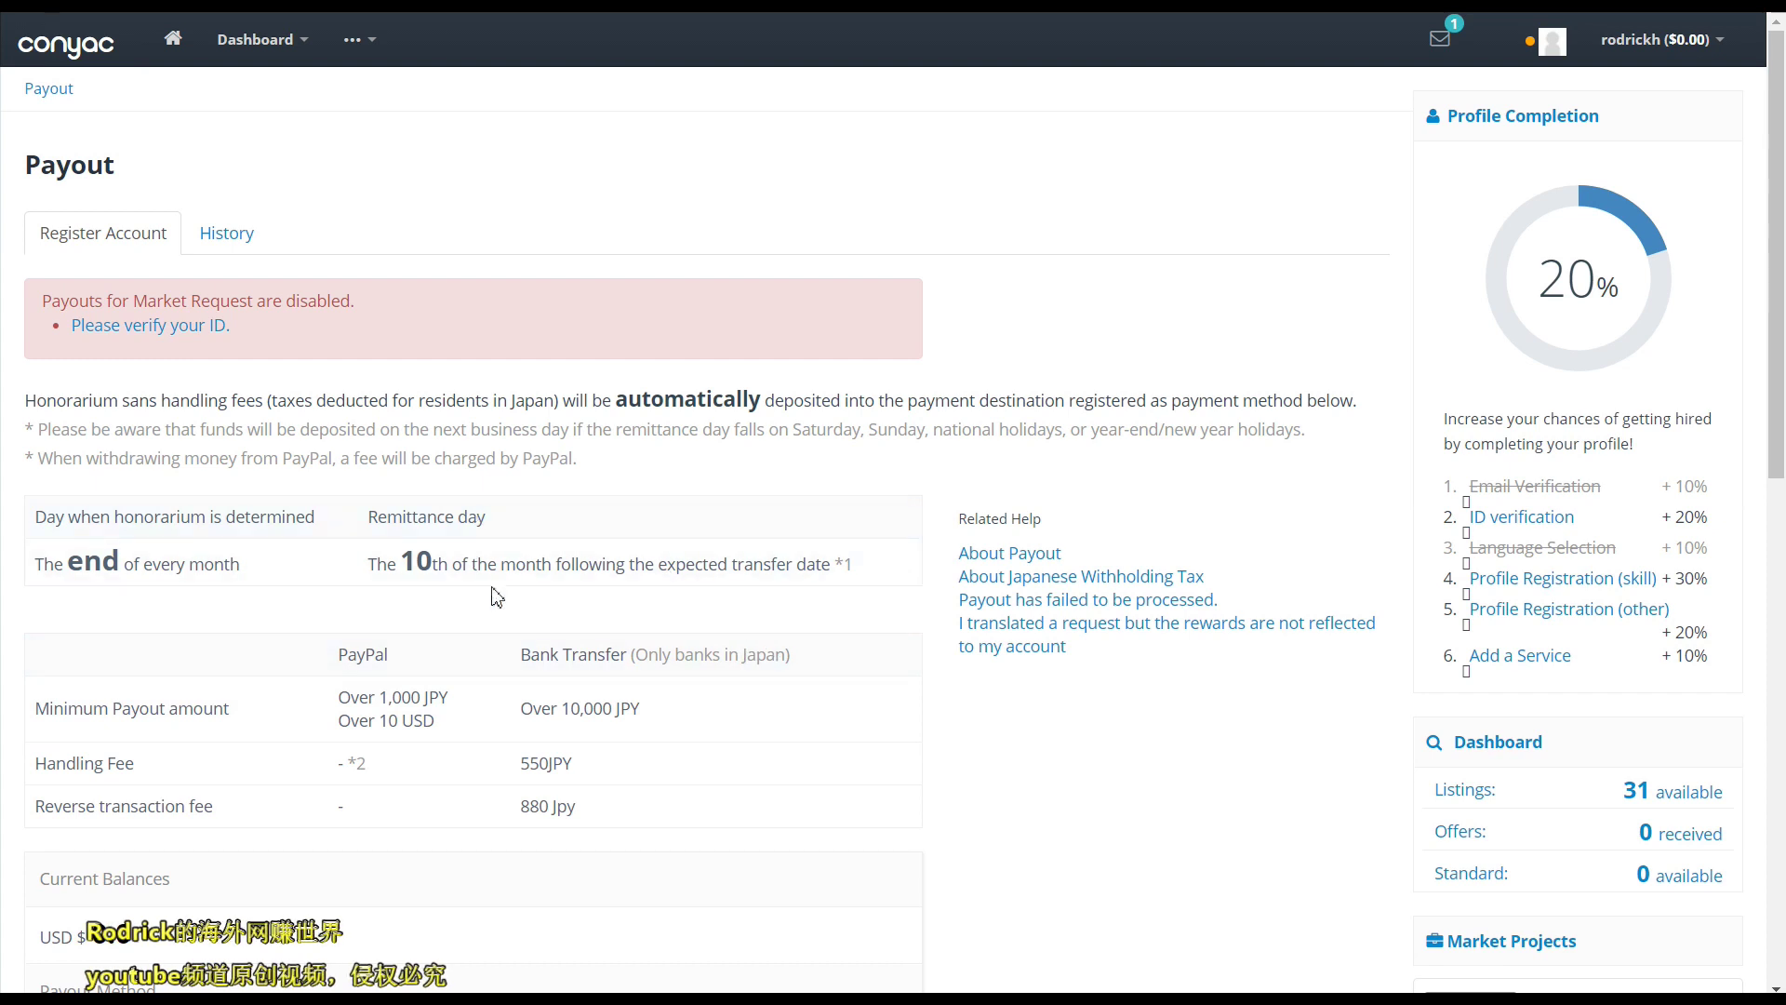
scroll(497, 596, down, 1)
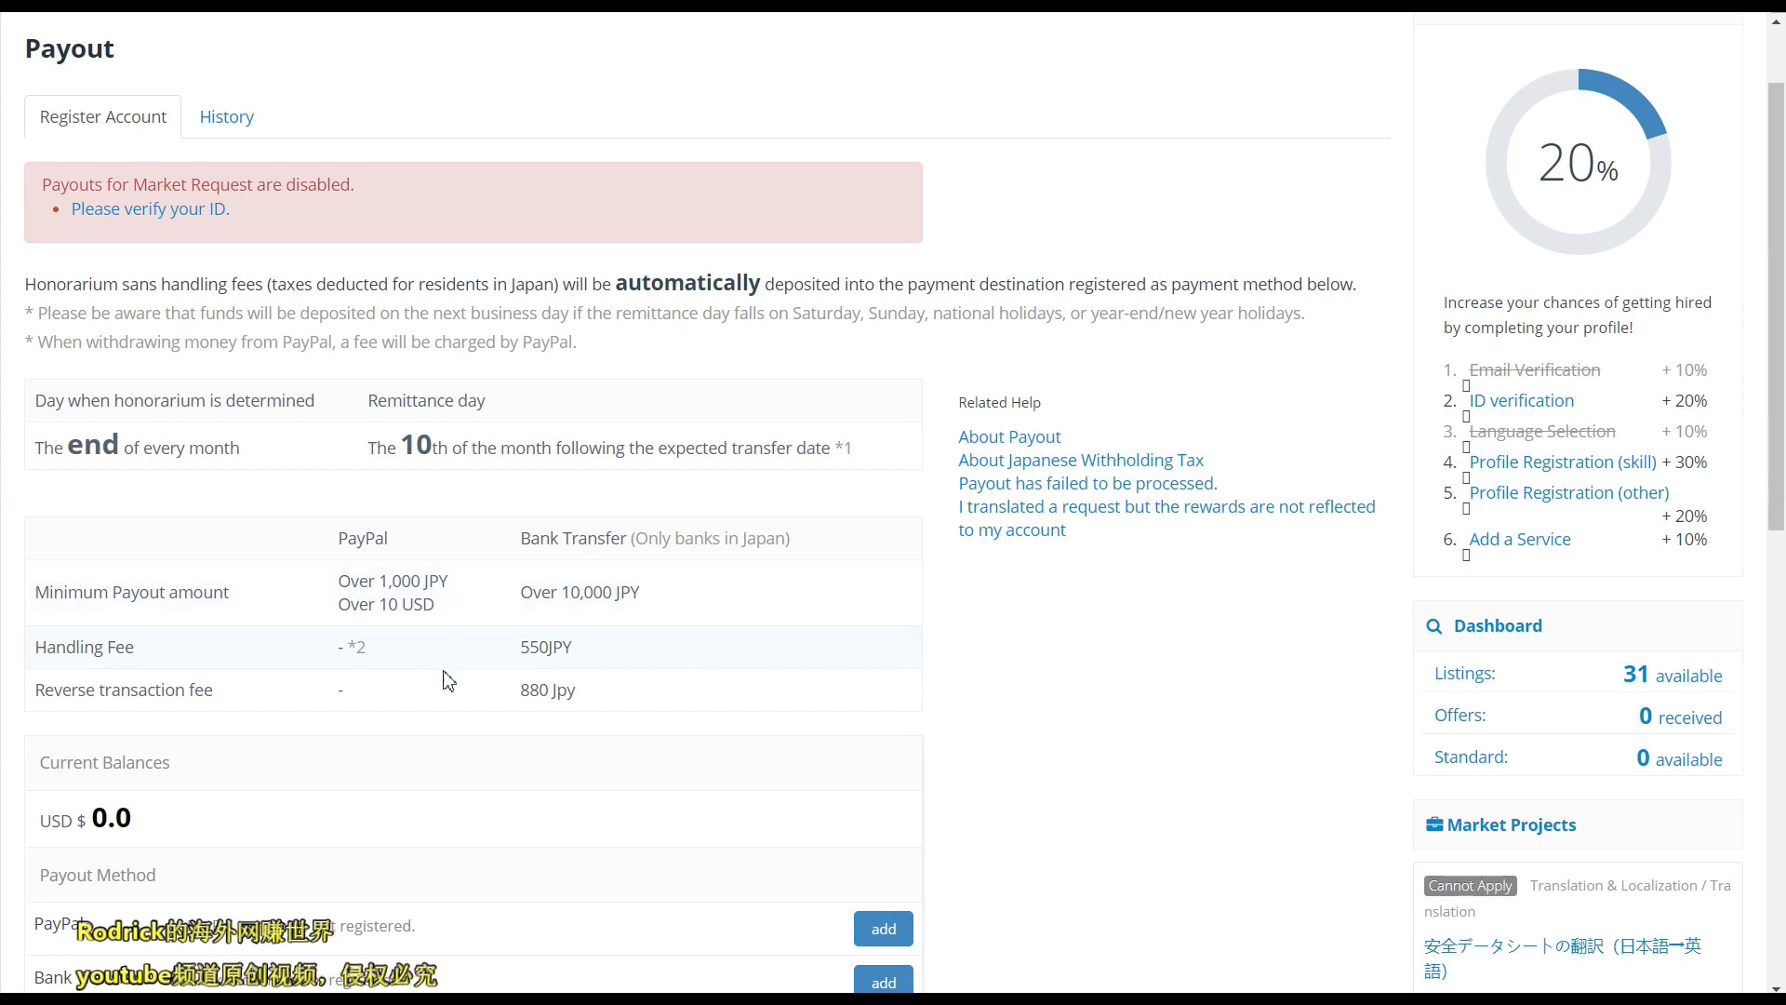
scroll(449, 679, down, 2)
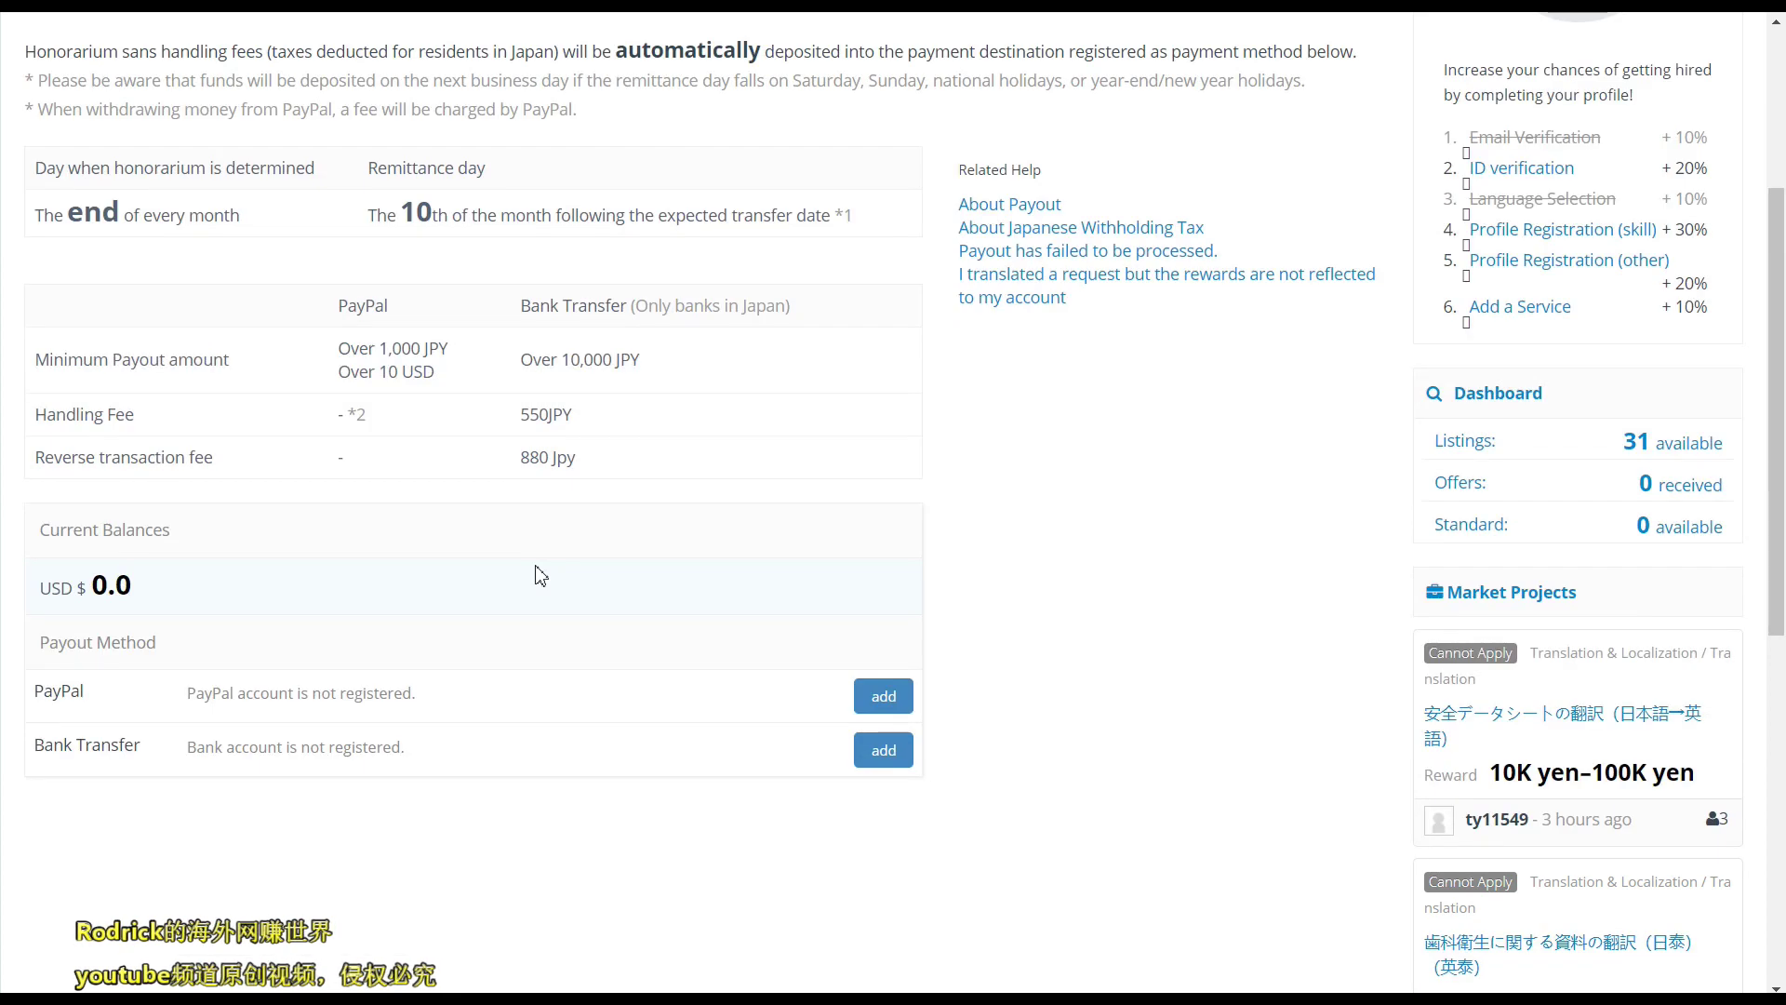
Step: Check the options for adding a PayPal or bank transfer payout method on the Payout page
click(884, 698)
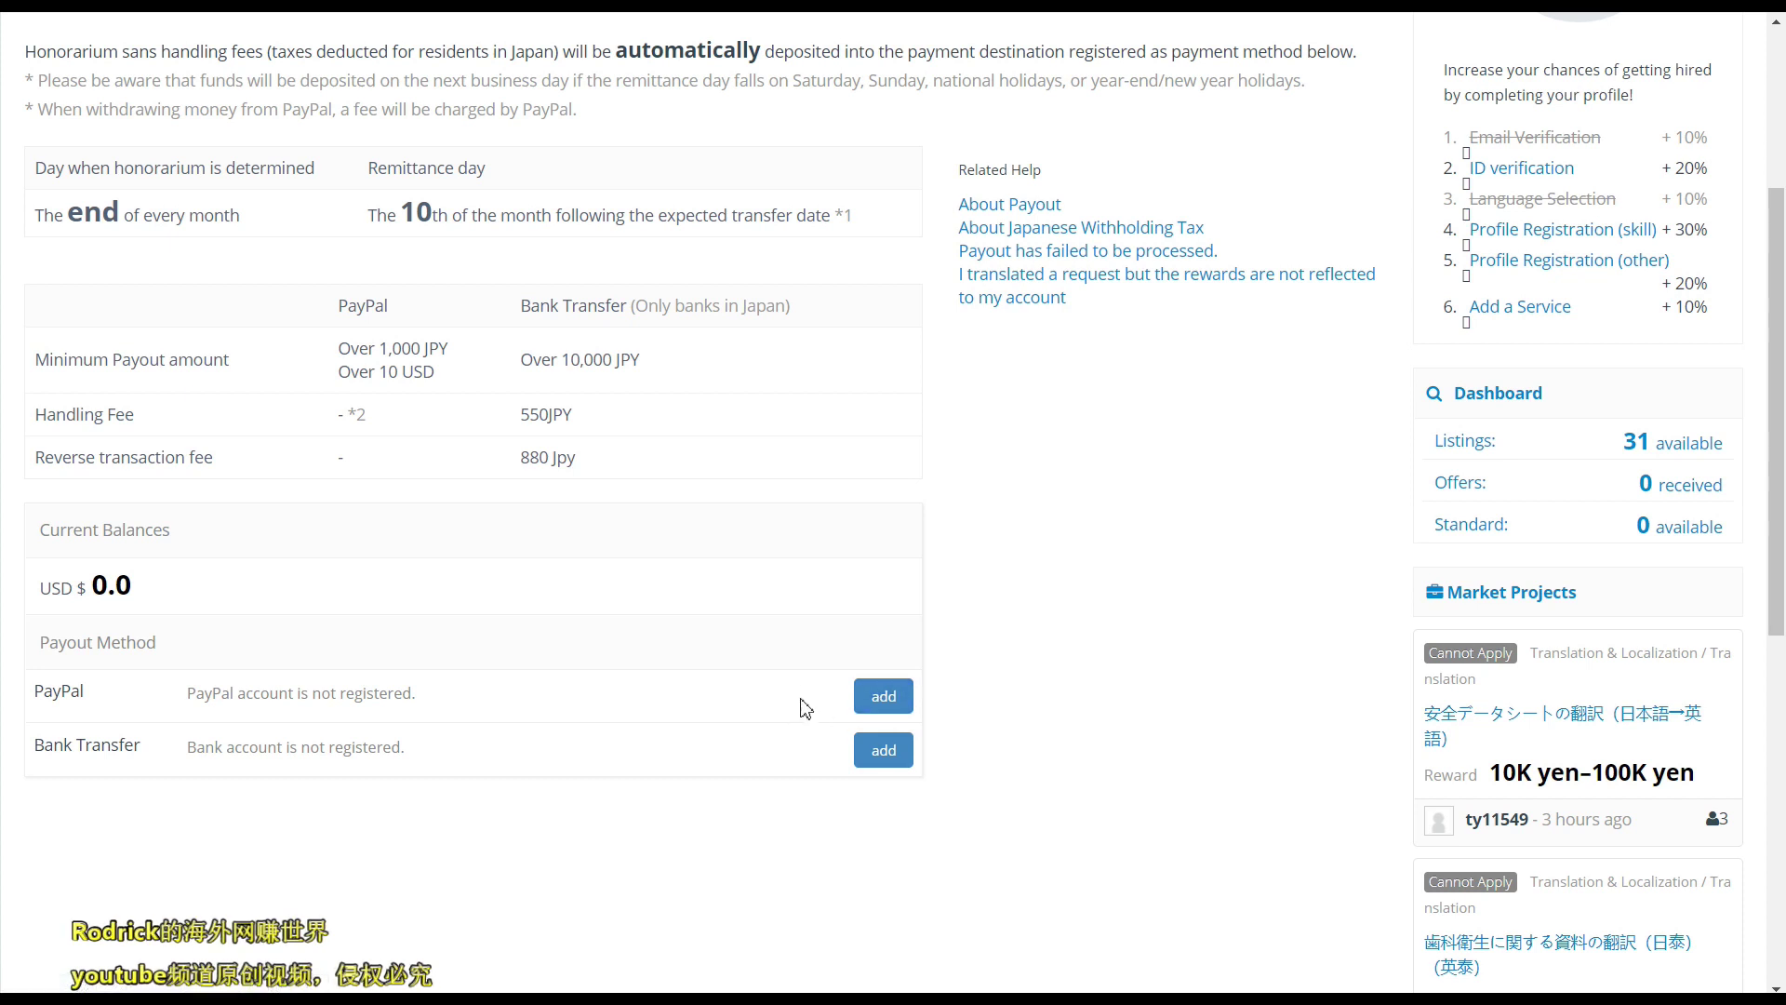
click(883, 749)
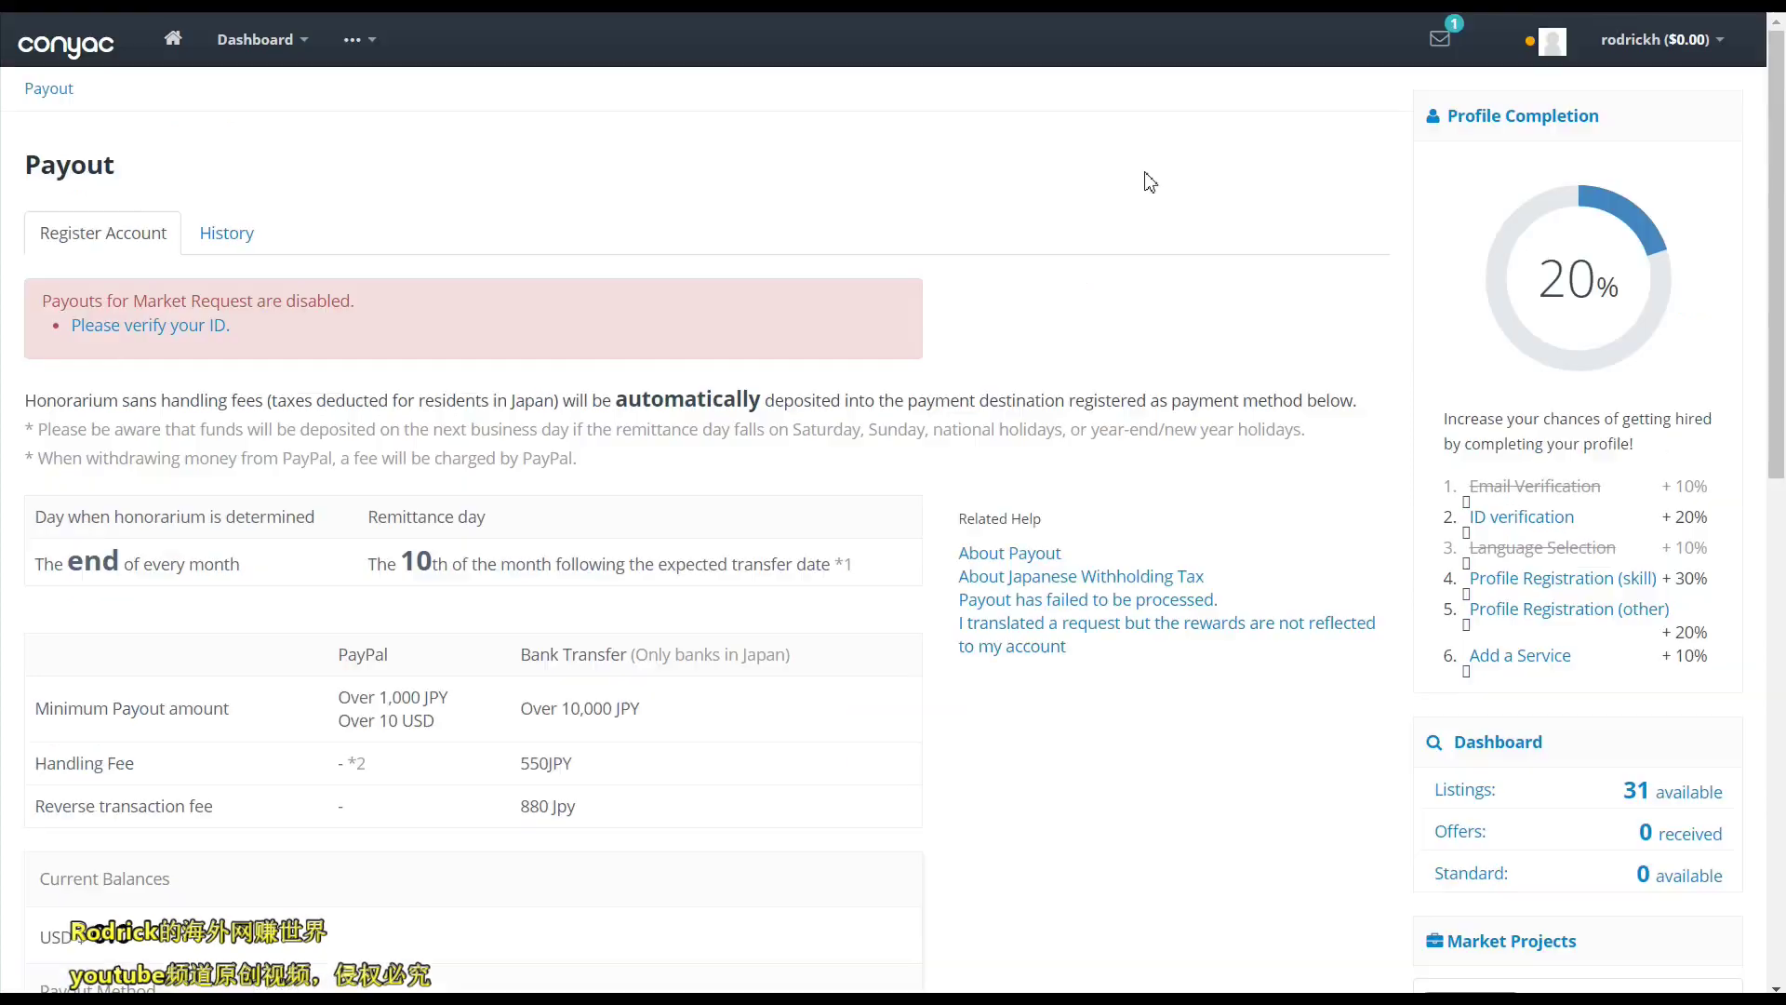
scroll(1268, 514, down, 3)
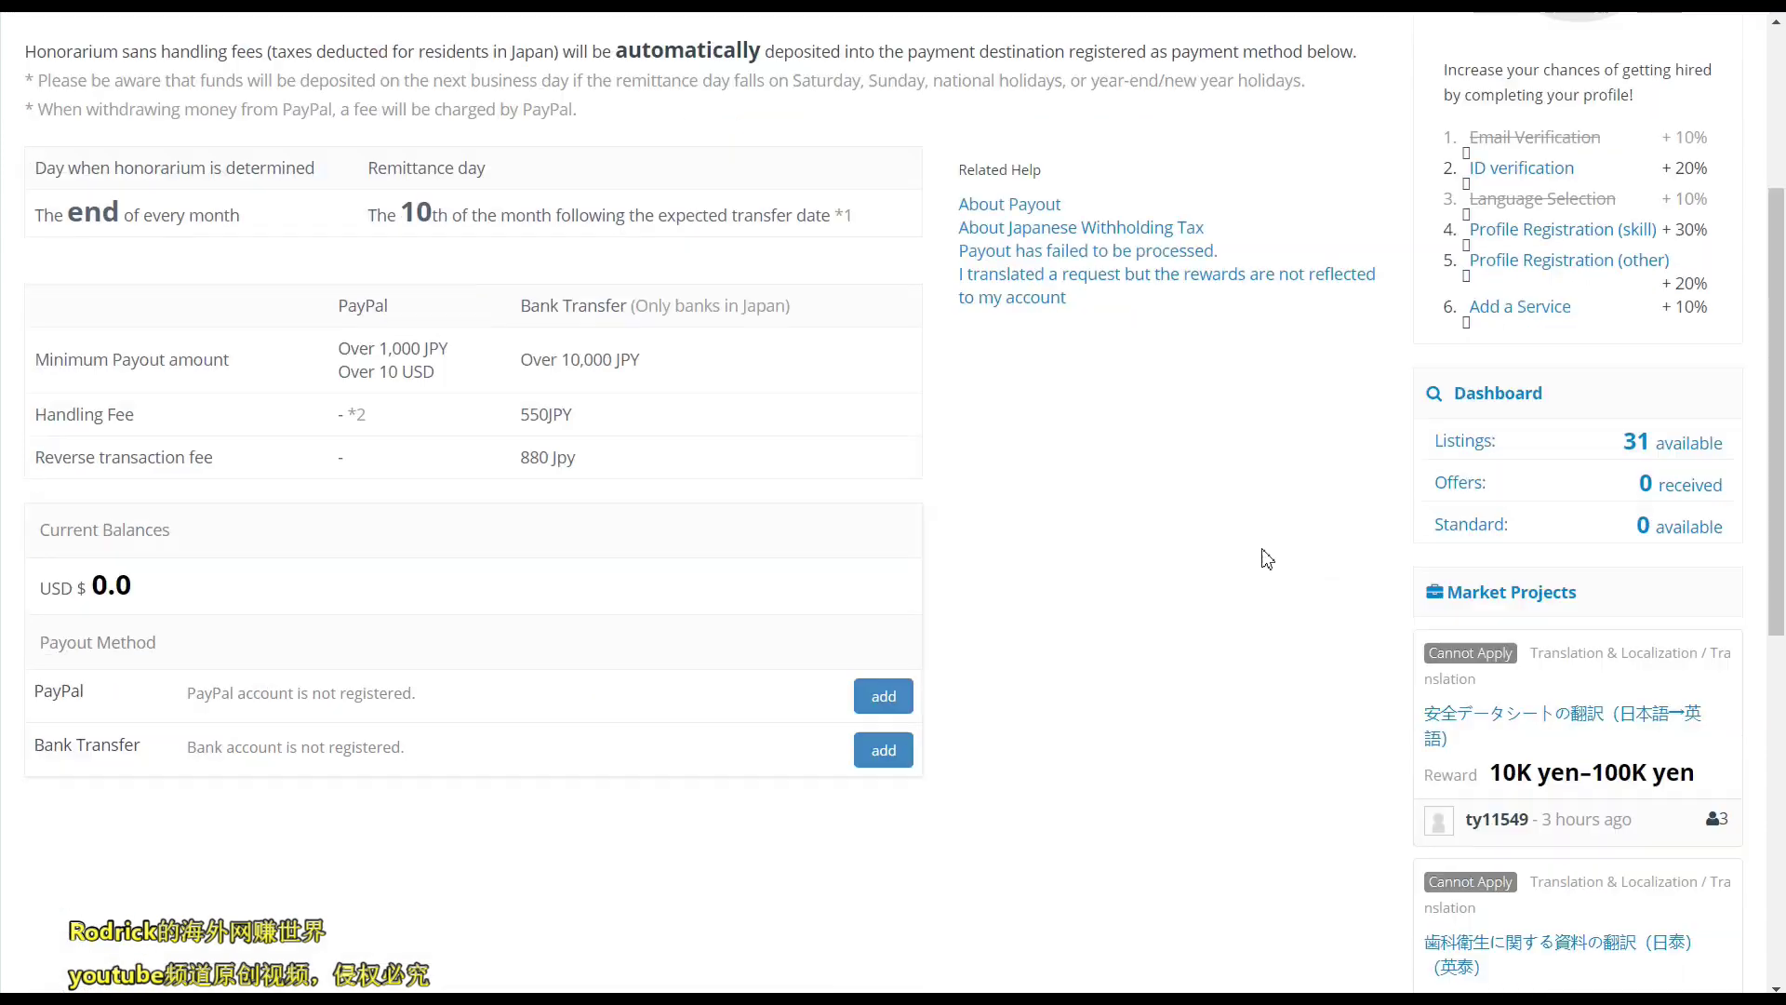